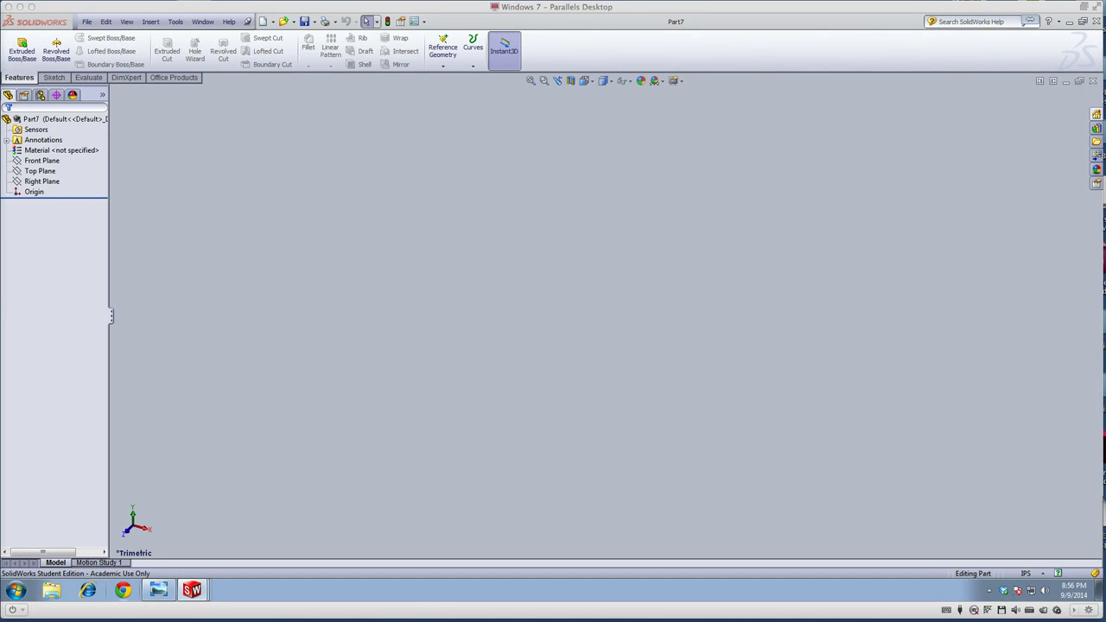
# - Start a rectangle sketch on the Top Plane, viewed straight down from Top
pyautogui.click(57, 78)
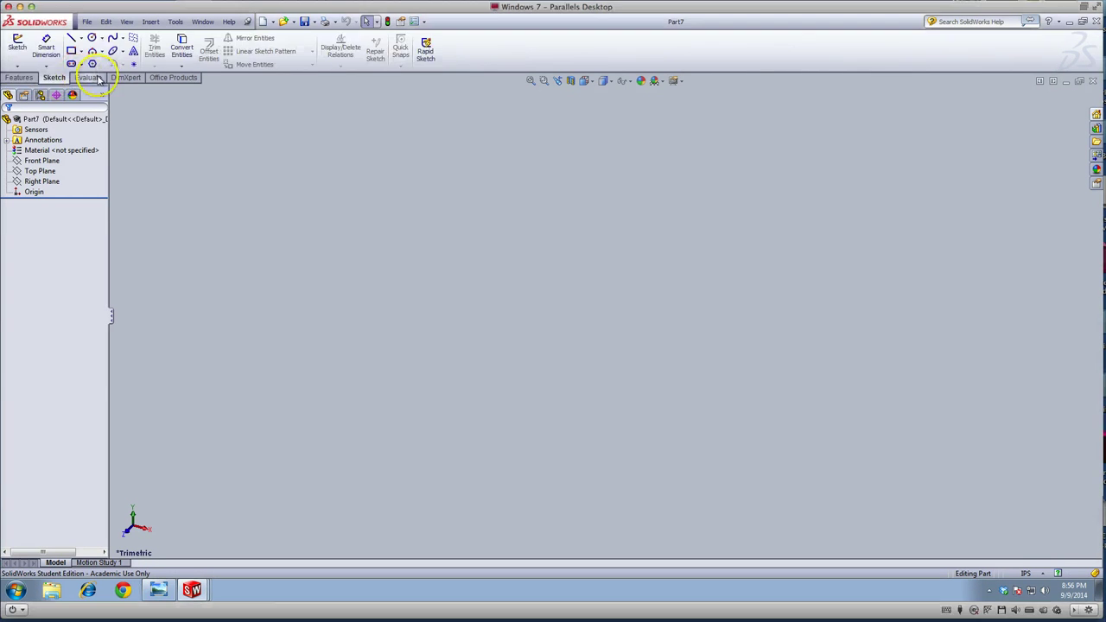
pyautogui.click(73, 52)
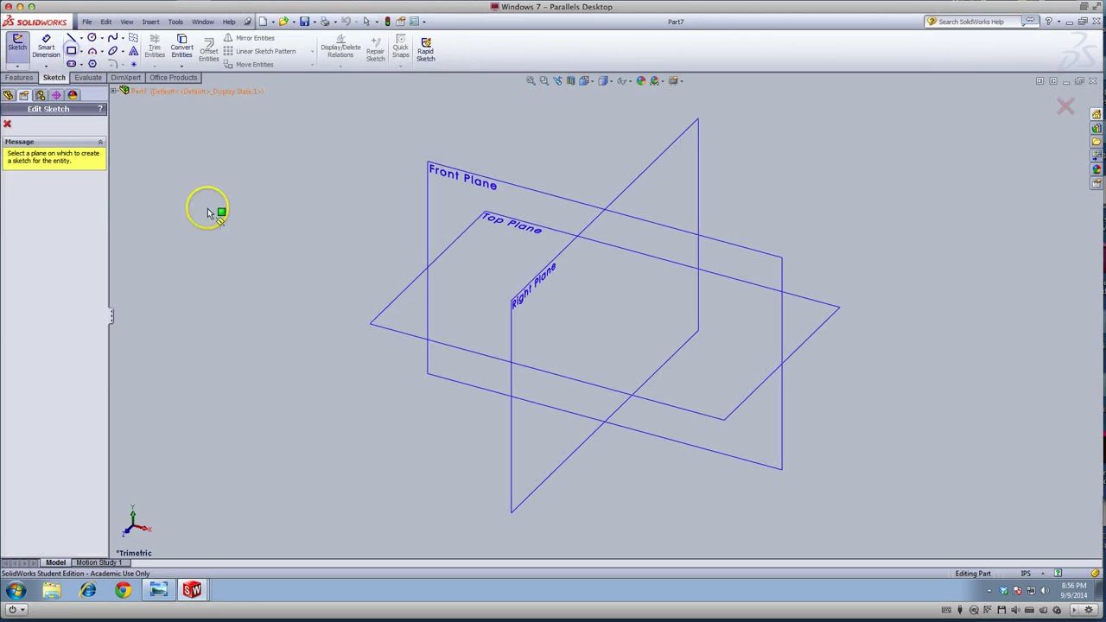
pyautogui.click(455, 350)
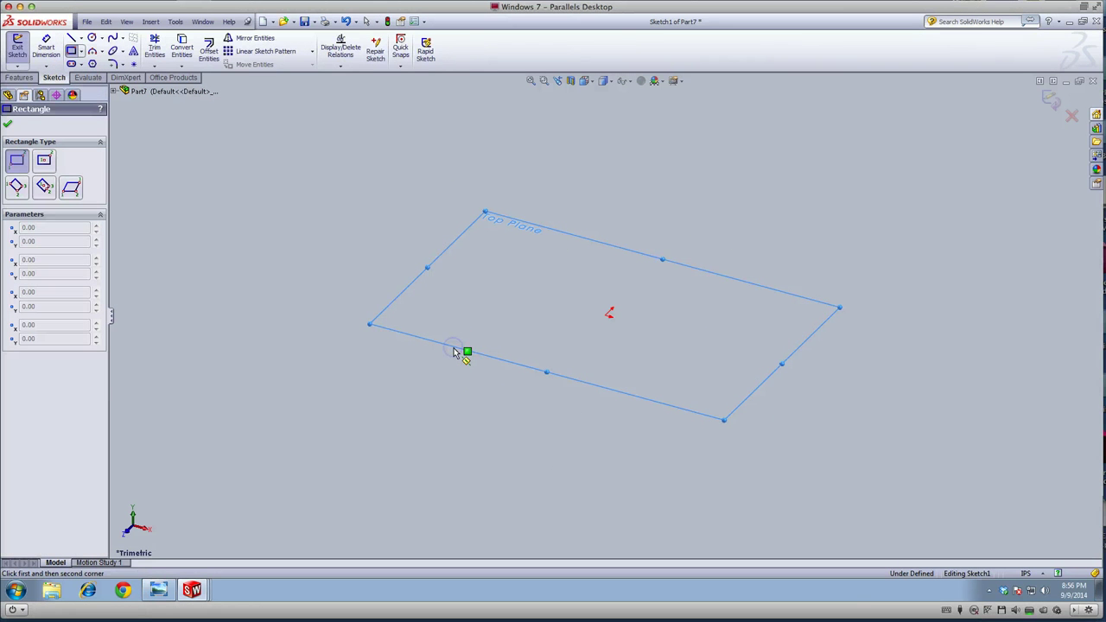
pyautogui.press('space')
pyautogui.moveTo(543, 328)
pyautogui.mouseDown(button='middle')
pyautogui.moveTo(610, 316)
pyautogui.moveTo(610, 270)
pyautogui.mouseUp(button='middle')
pyautogui.click(592, 210)
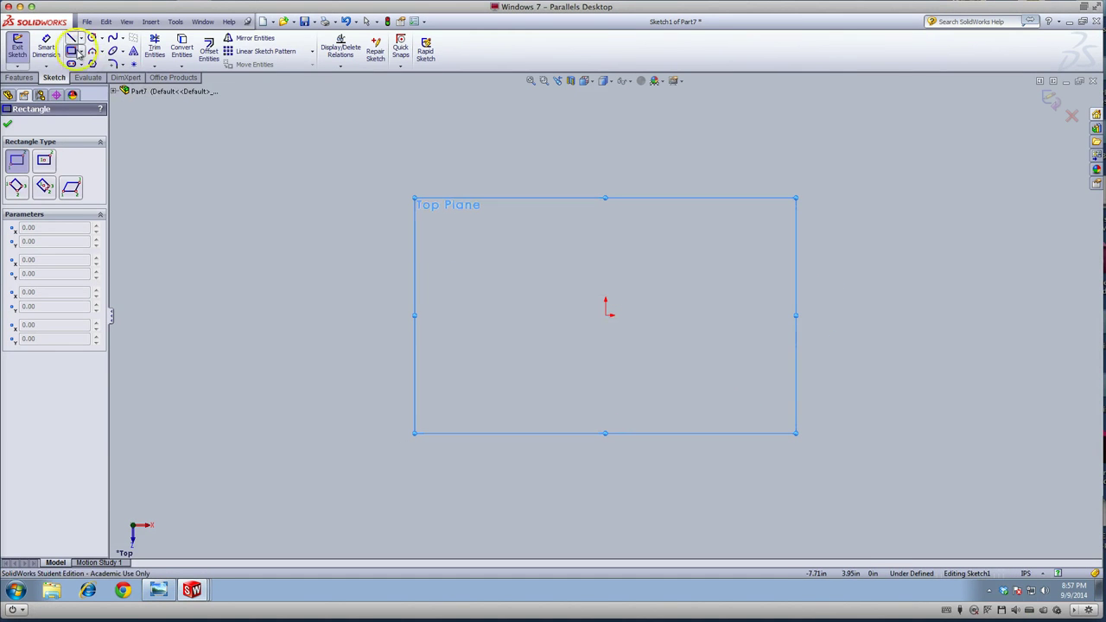
# - Draw a center rectangle of about 3.83 by 3.22 in centred on the origin
pyautogui.click(44, 160)
pyautogui.click(44, 161)
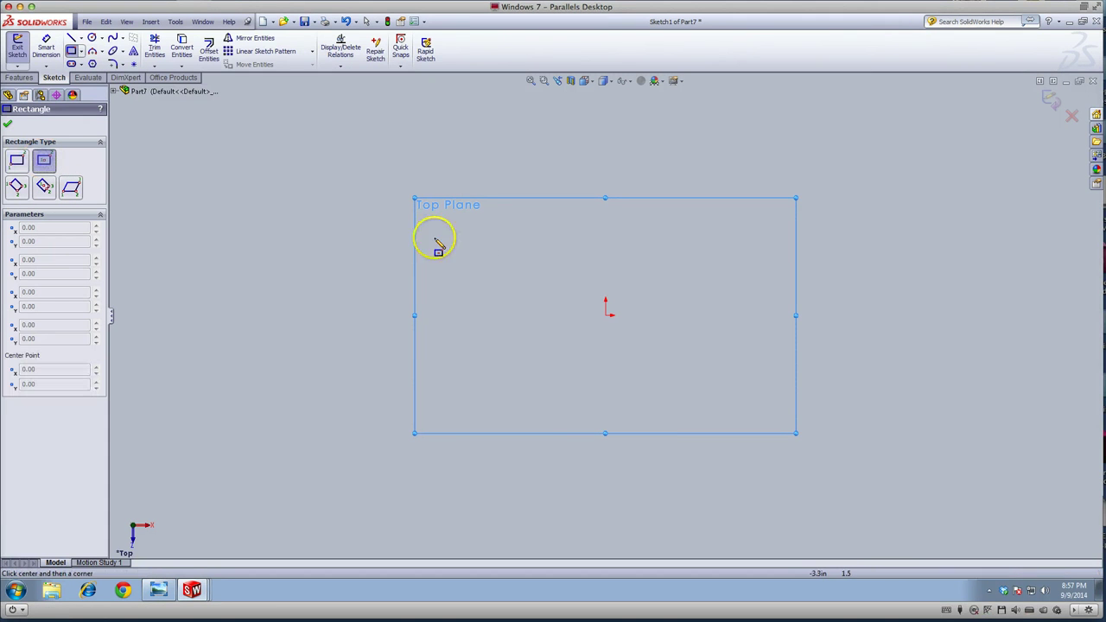
pyautogui.moveTo(605, 314)
pyautogui.mouseDown()
pyautogui.moveTo(703, 279)
pyautogui.moveTo(708, 229)
pyautogui.mouseUp()
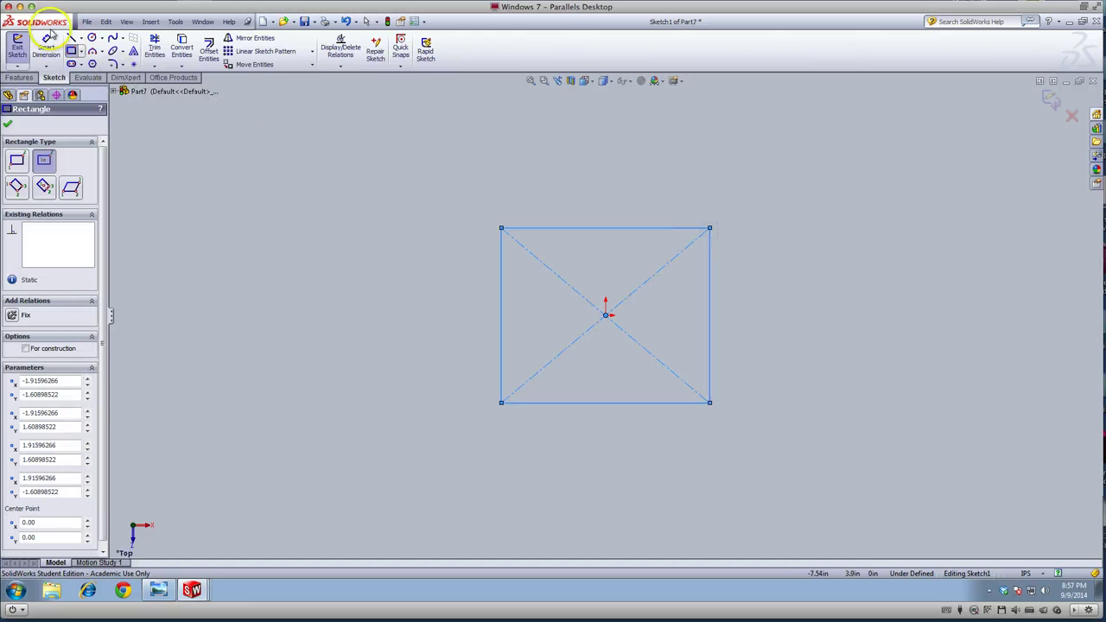
# - Dimension the rectangle's top and right edges to 2.75 in each and exit Sketch1
pyautogui.click(46, 47)
pyautogui.click(620, 230)
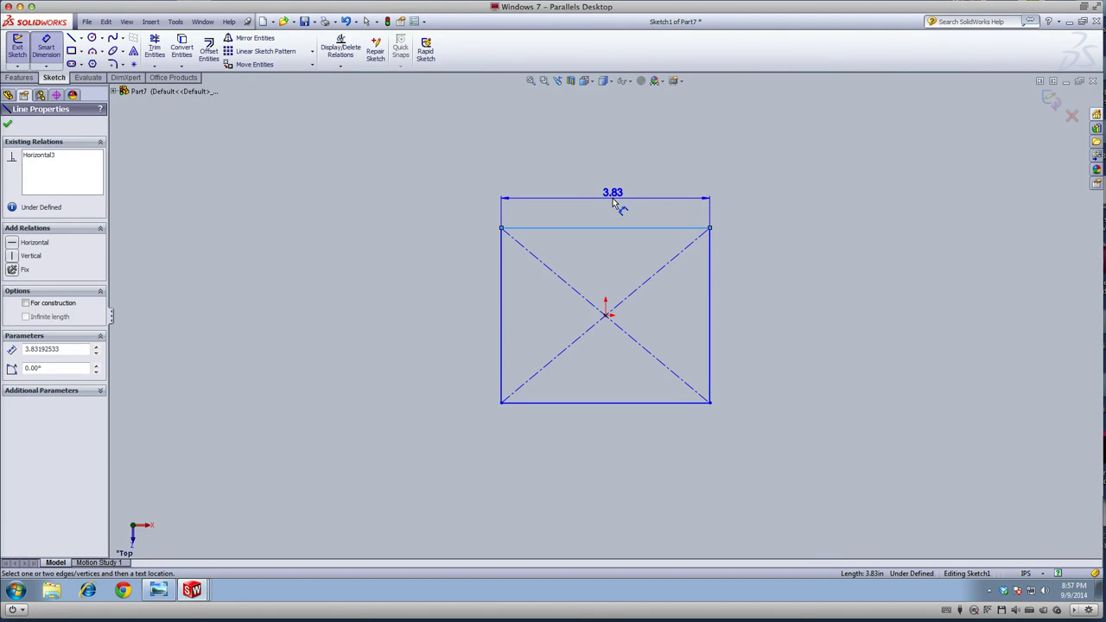
pyautogui.click(613, 198)
pyautogui.write('2.')
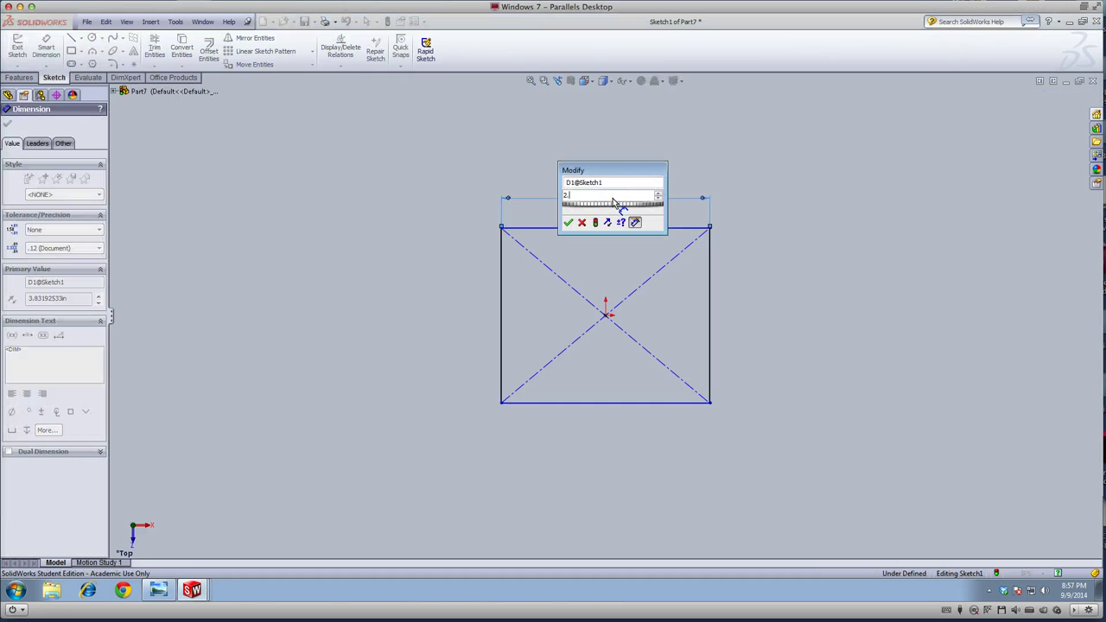
pyautogui.write('75')
pyautogui.click(626, 228)
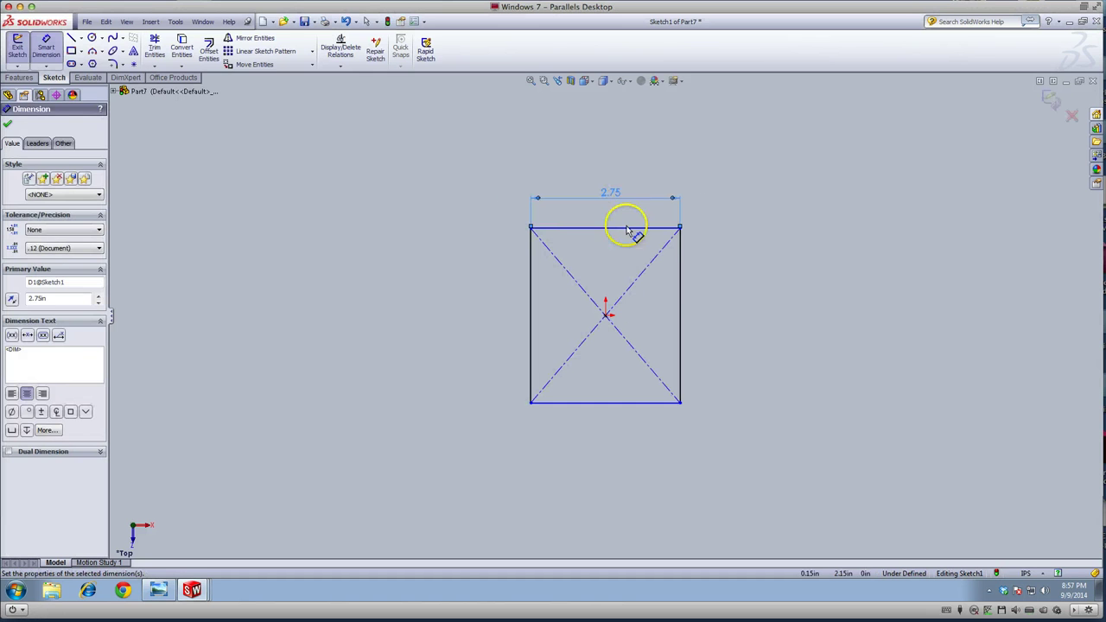
pyautogui.click(679, 298)
pyautogui.click(735, 296)
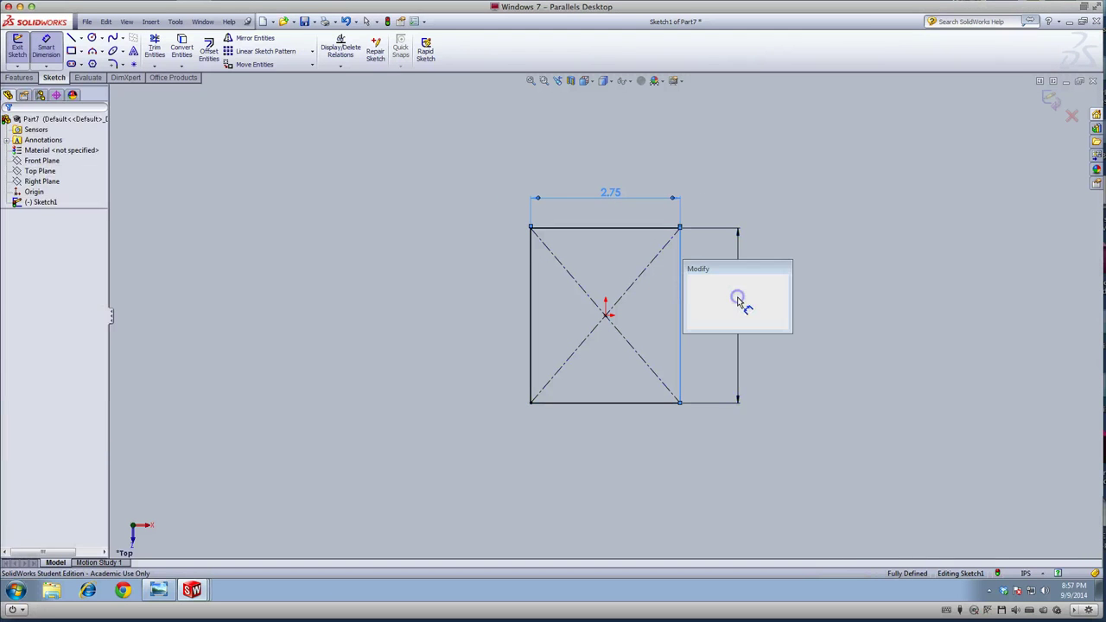
pyautogui.write('2.7')
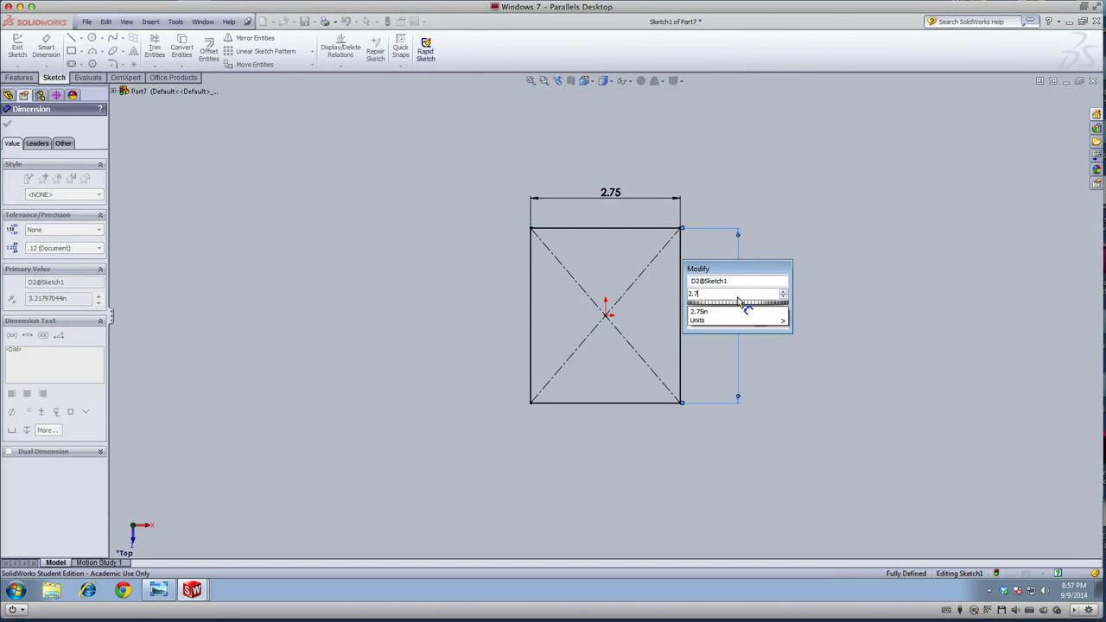
pyautogui.write('5')
pyautogui.press('Return')
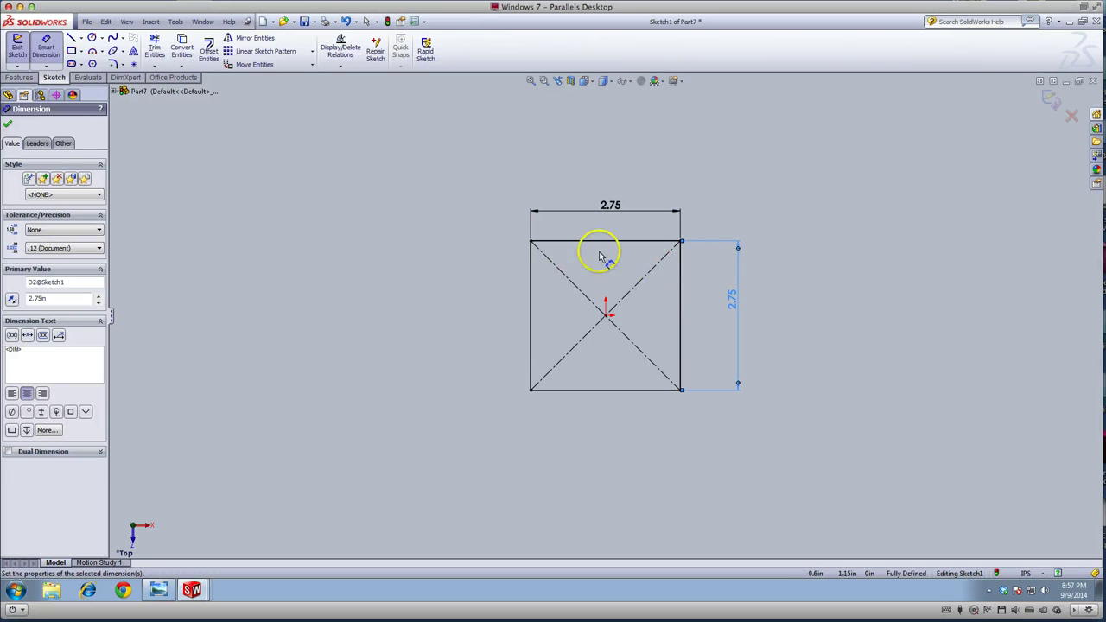
pyautogui.click(1050, 97)
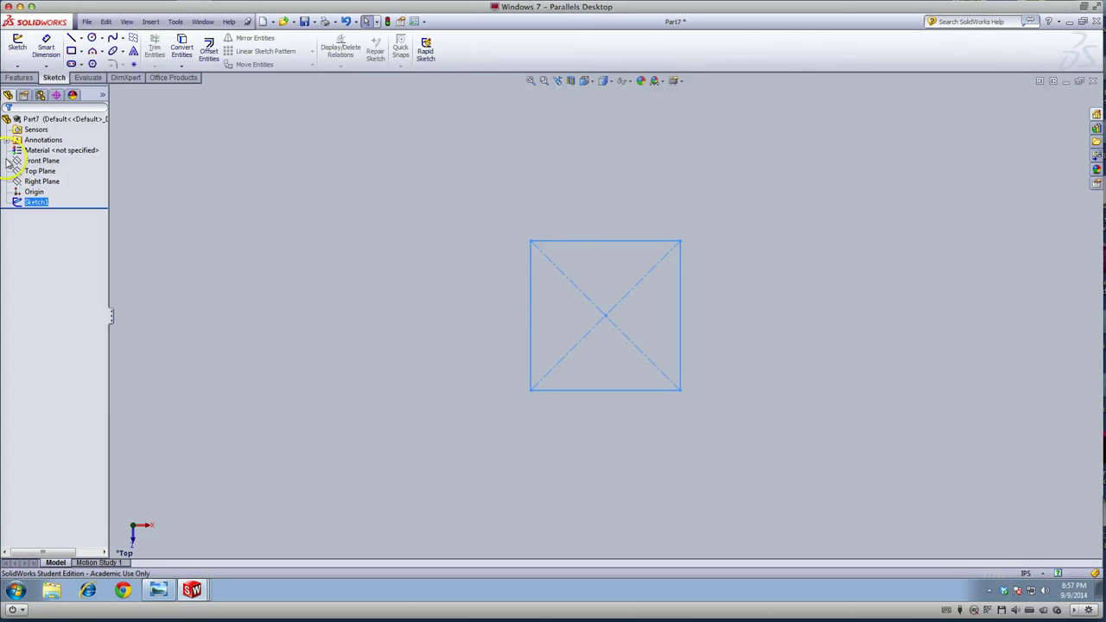
# - In Front view, create Plane1 offset 2 in from the Top Plane
pyautogui.press('space')
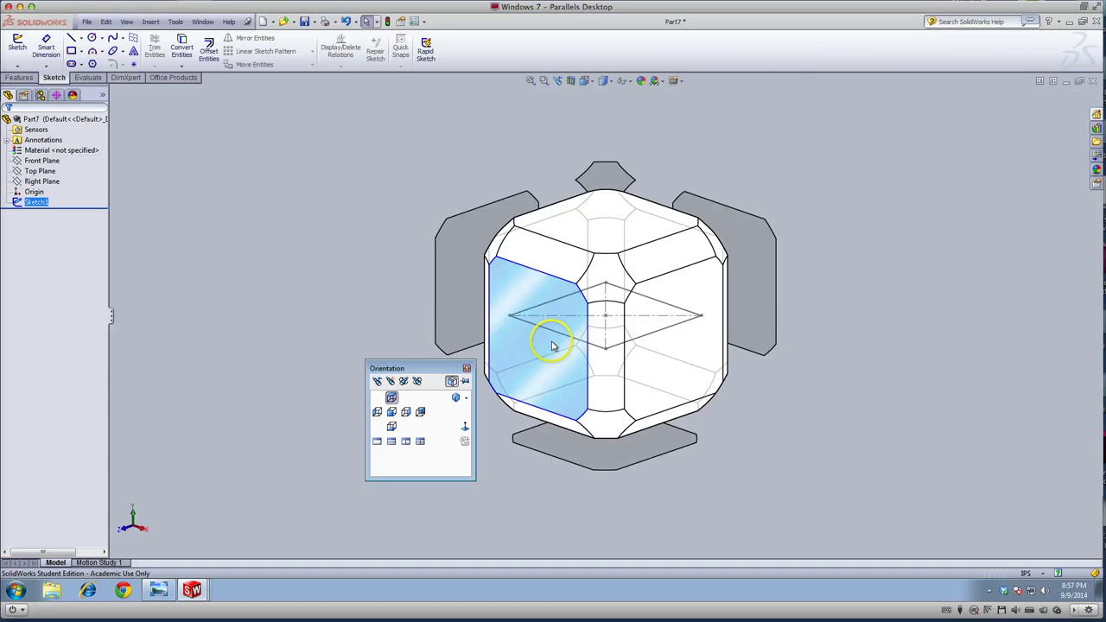
pyautogui.click(553, 344)
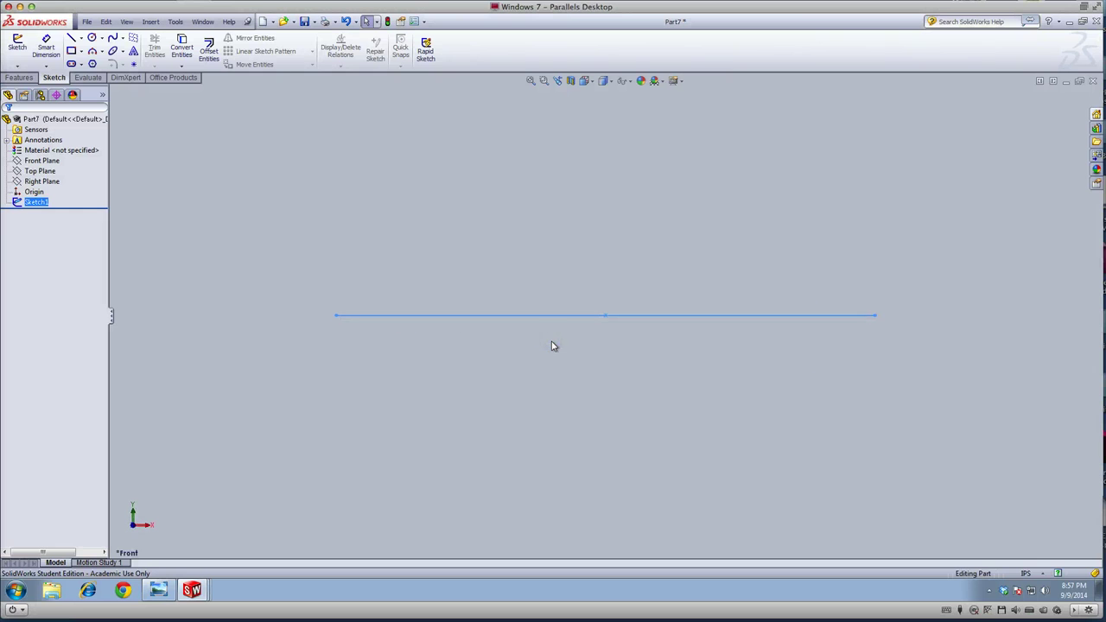
pyautogui.click(40, 172)
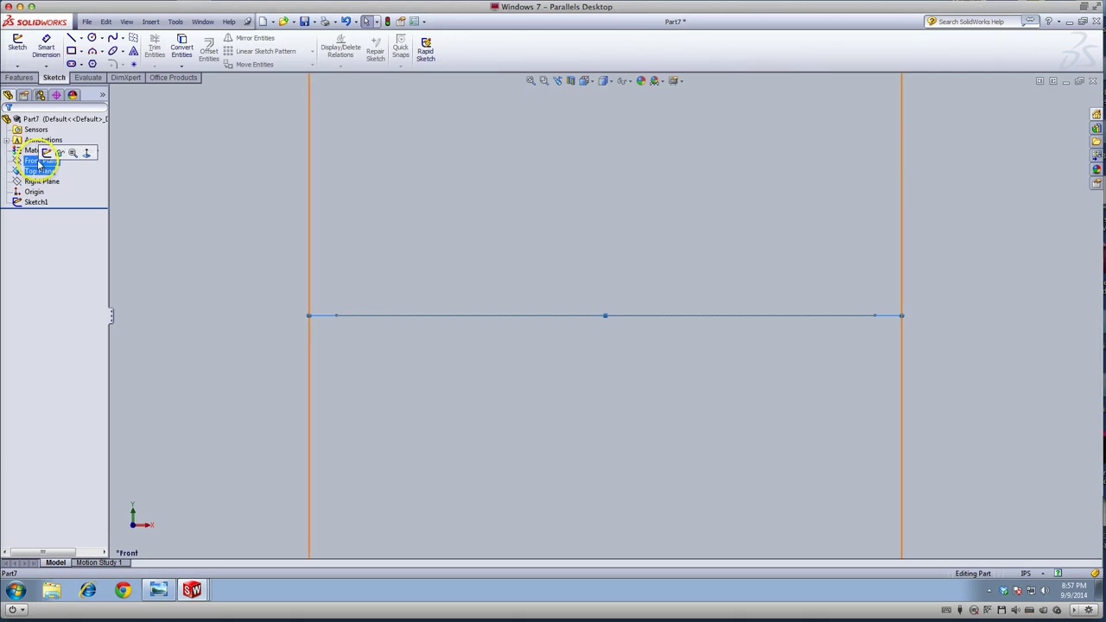
pyautogui.click(39, 161)
pyautogui.click(40, 171)
pyautogui.click(37, 182)
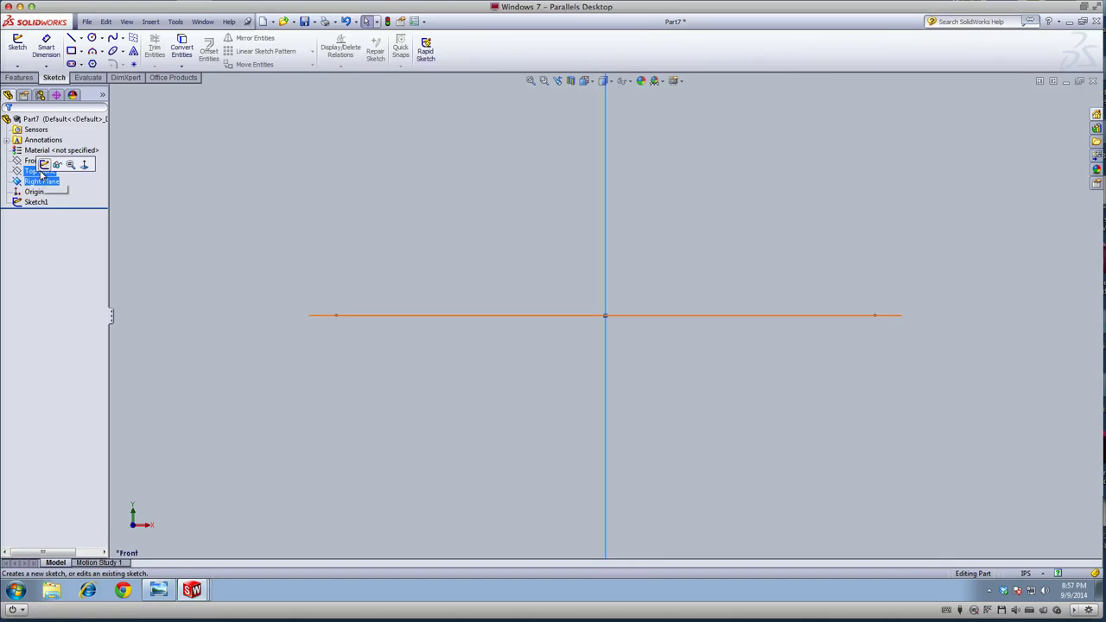
pyautogui.click(44, 164)
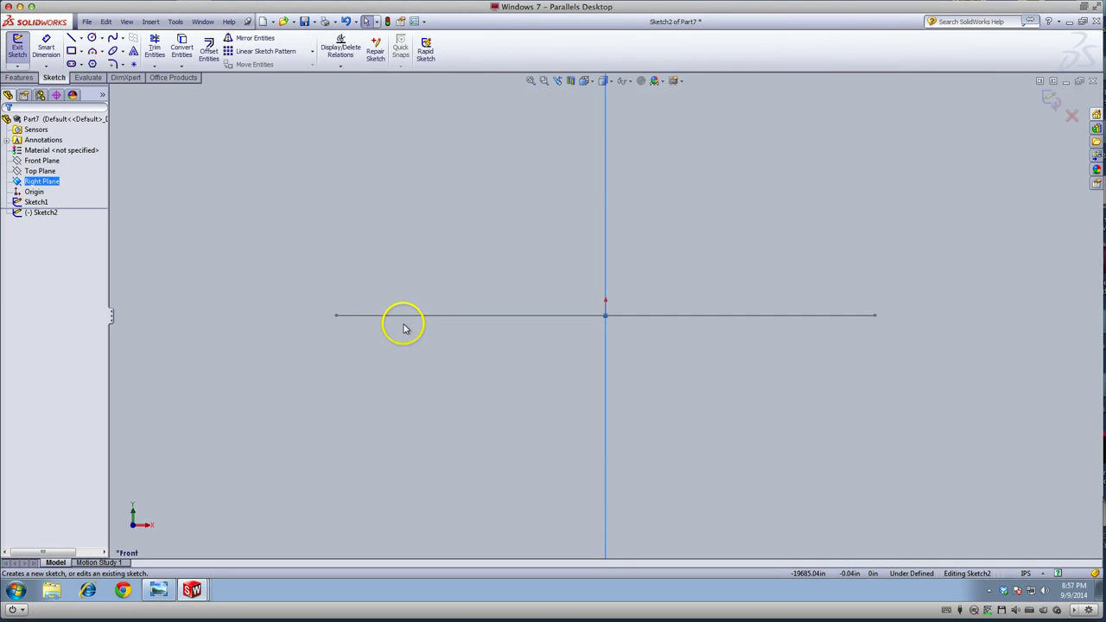
pyautogui.click(40, 172)
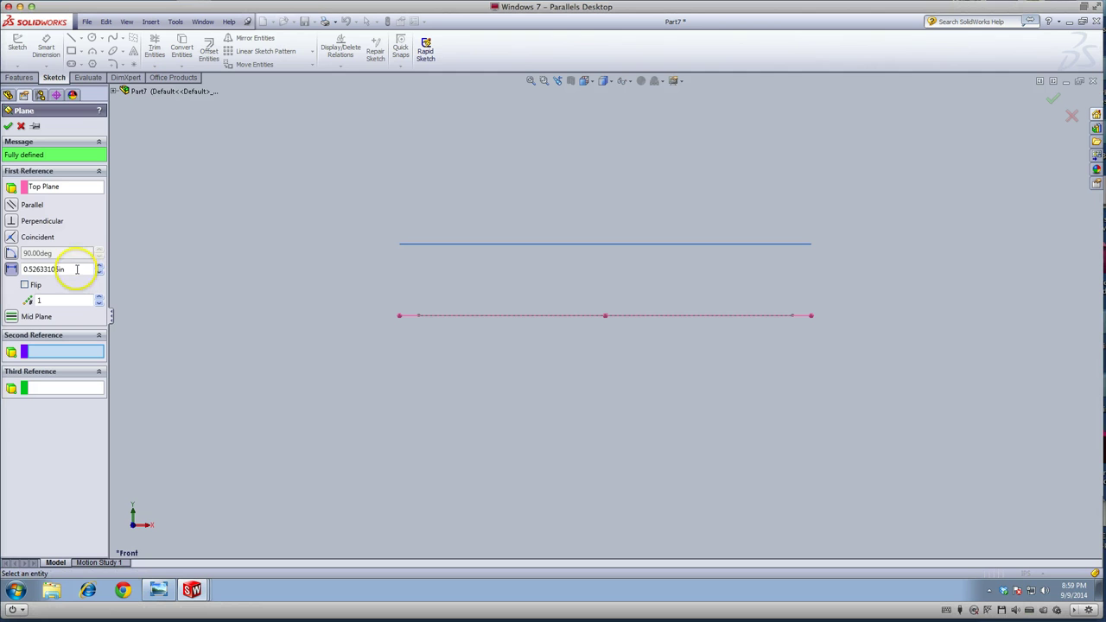
pyautogui.moveTo(77, 268); pyautogui.dragTo(6, 271)
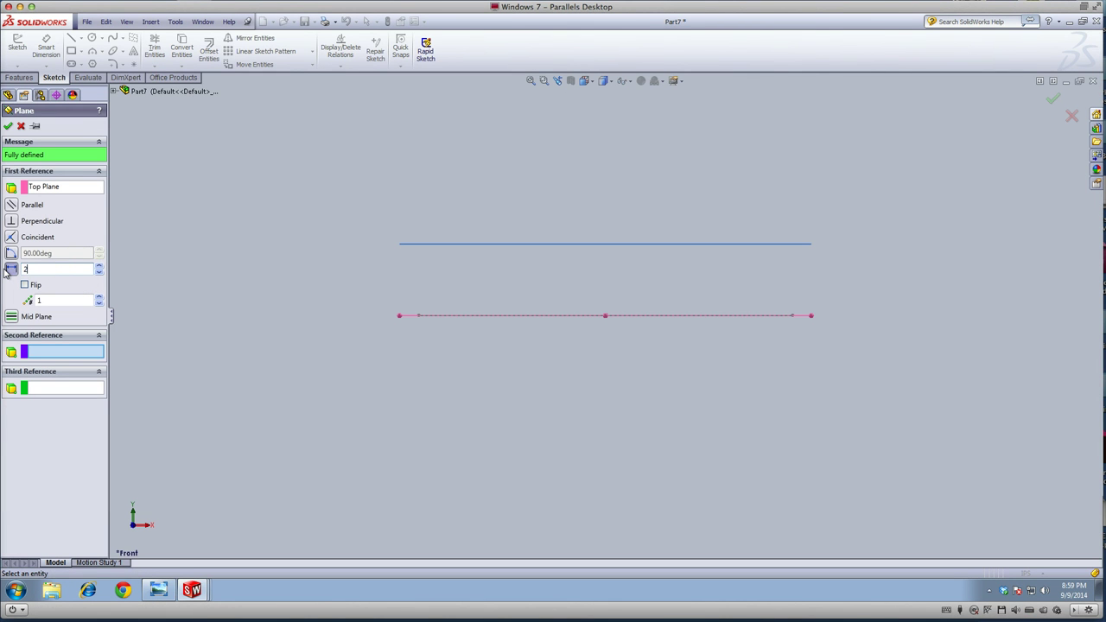
pyautogui.click(8, 127)
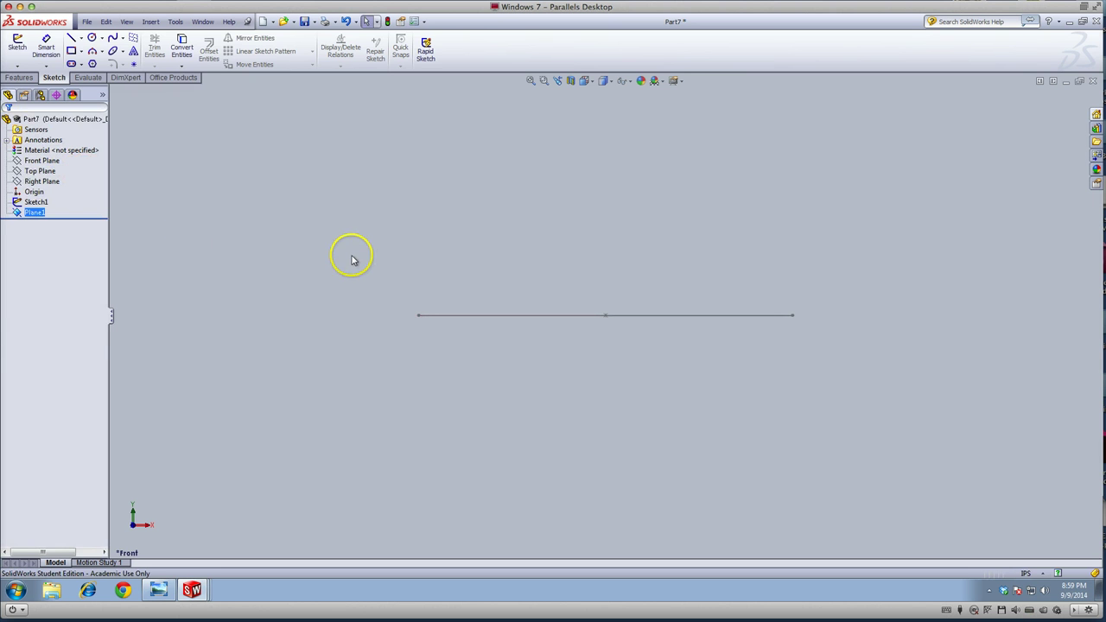
# - Looking down on Plane1, draw a roughly 1.22 in center rectangle at the origin
pyautogui.press('z')
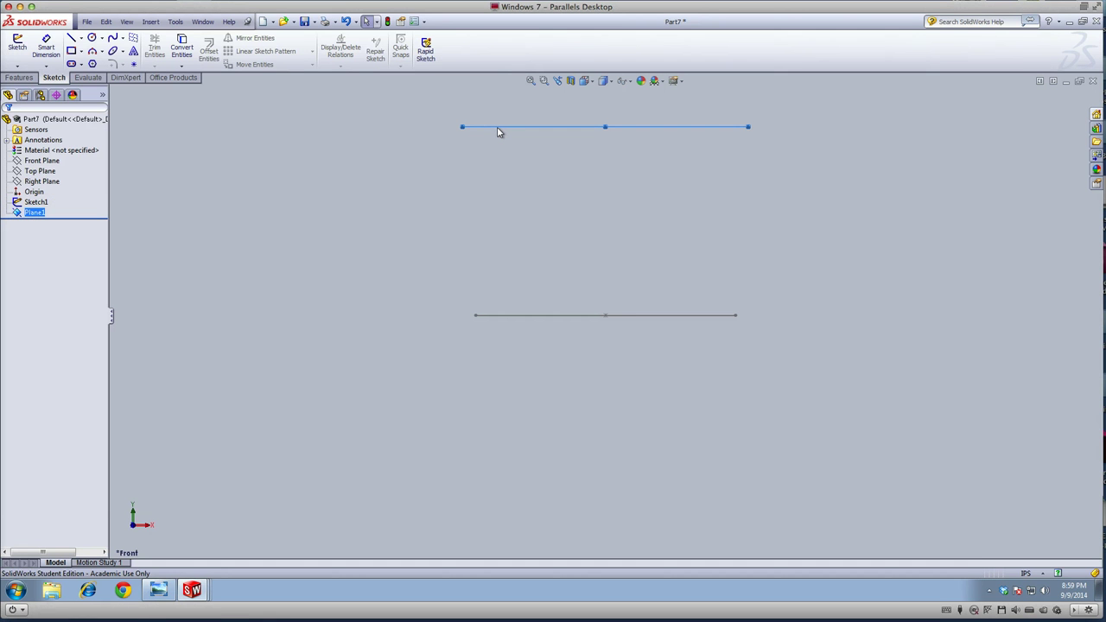
pyautogui.press('space')
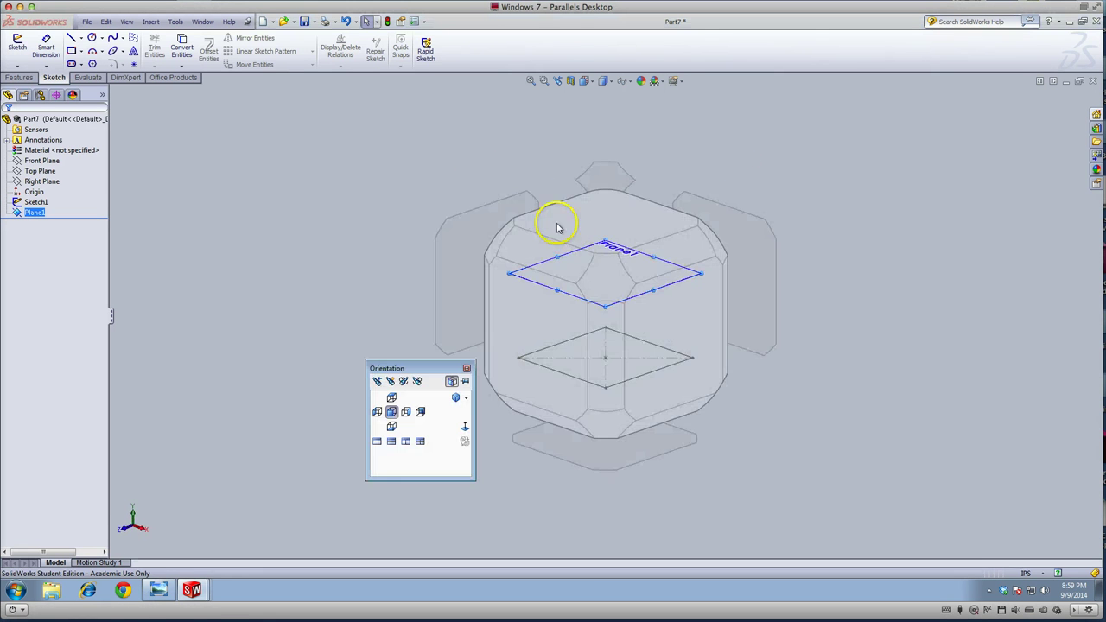
pyautogui.click(610, 234)
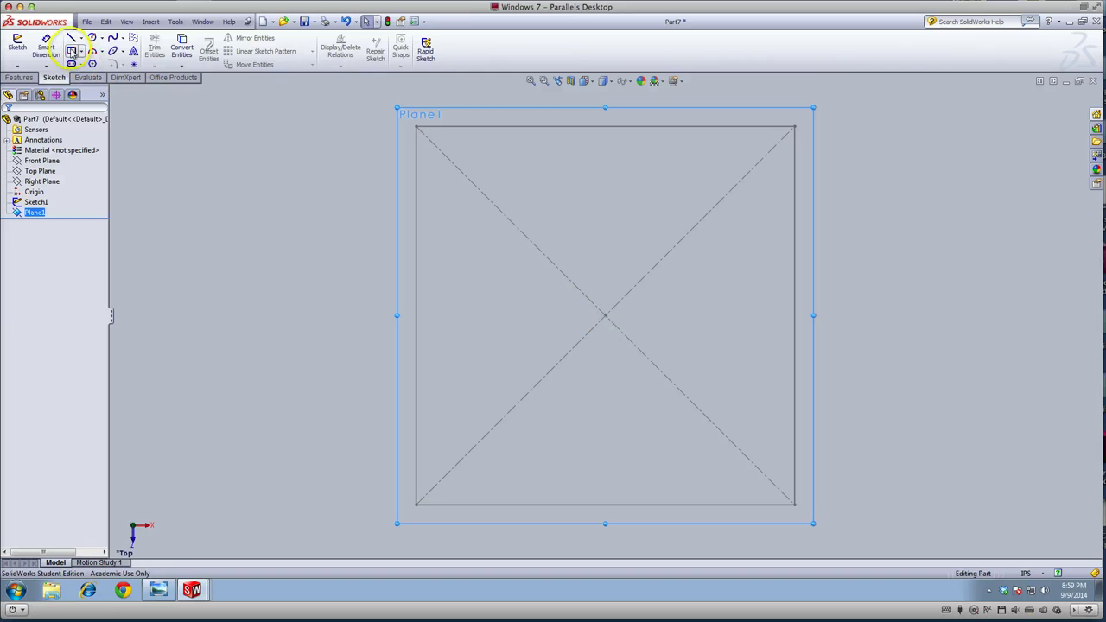
pyautogui.click(70, 51)
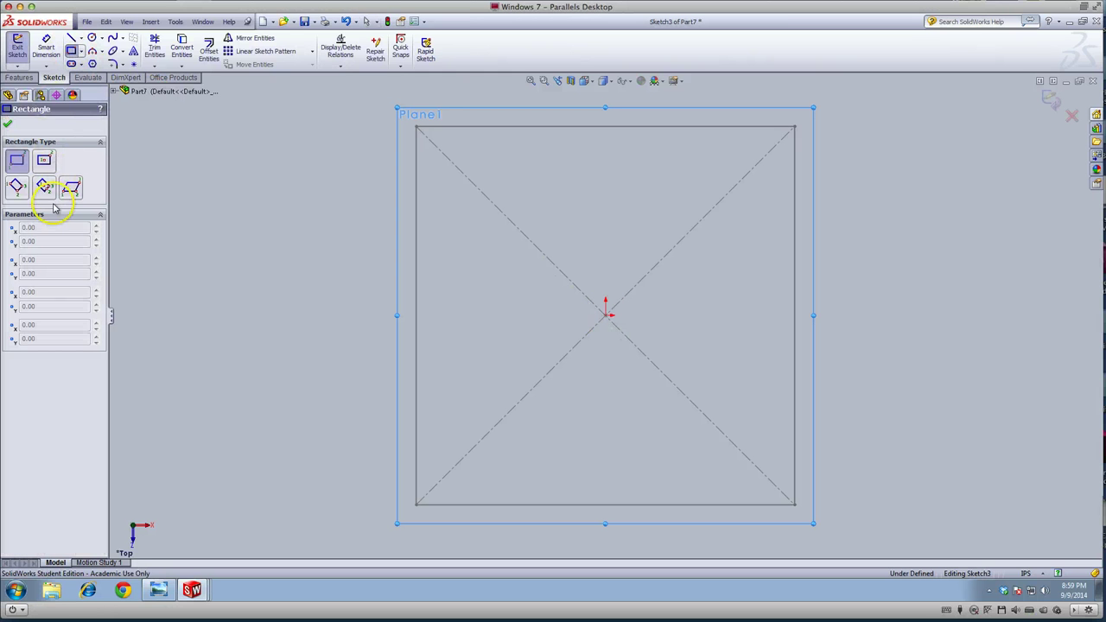
pyautogui.click(43, 160)
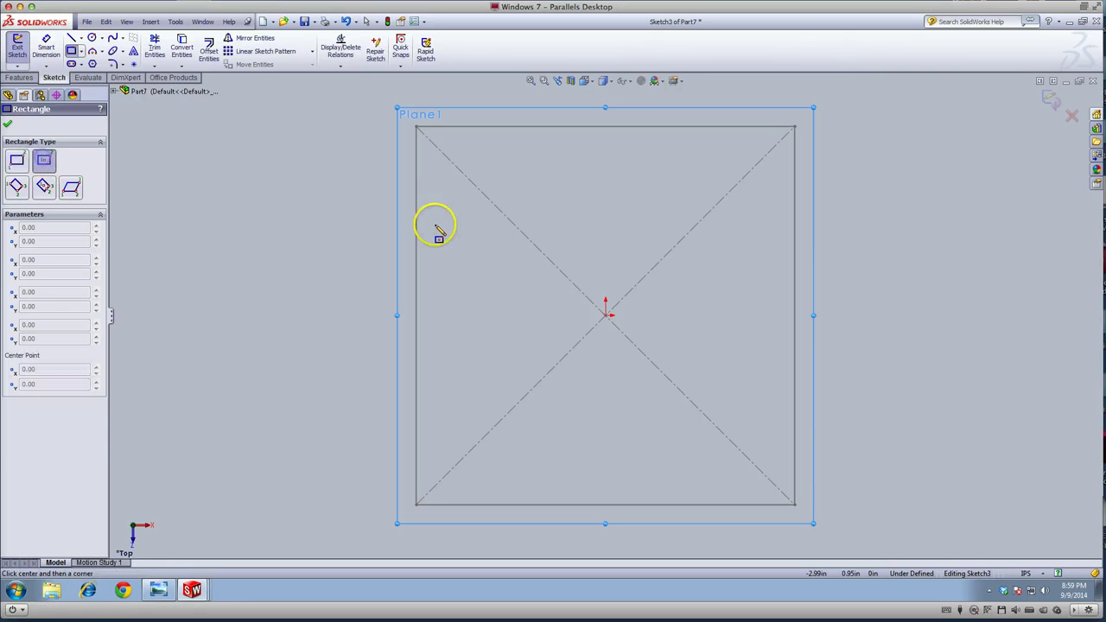
pyautogui.click(604, 313)
pyautogui.click(689, 231)
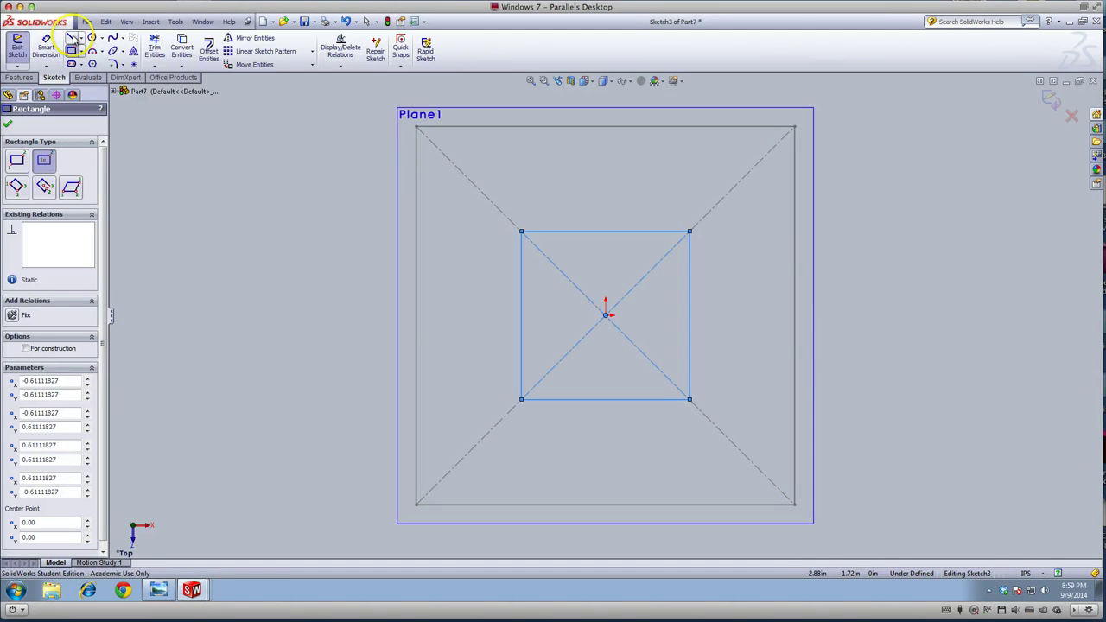
pyautogui.click(46, 48)
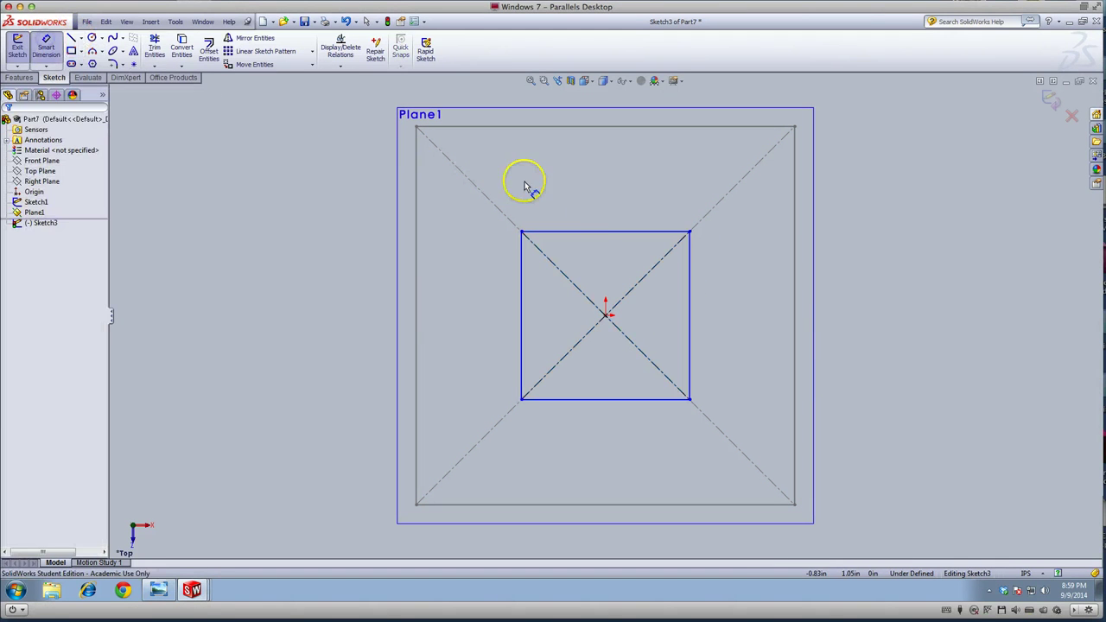
# - Dimension the small square's top edge to 1.00, discard the redundant height dimension, and exit Sketch3
pyautogui.click(596, 231)
pyautogui.click(605, 186)
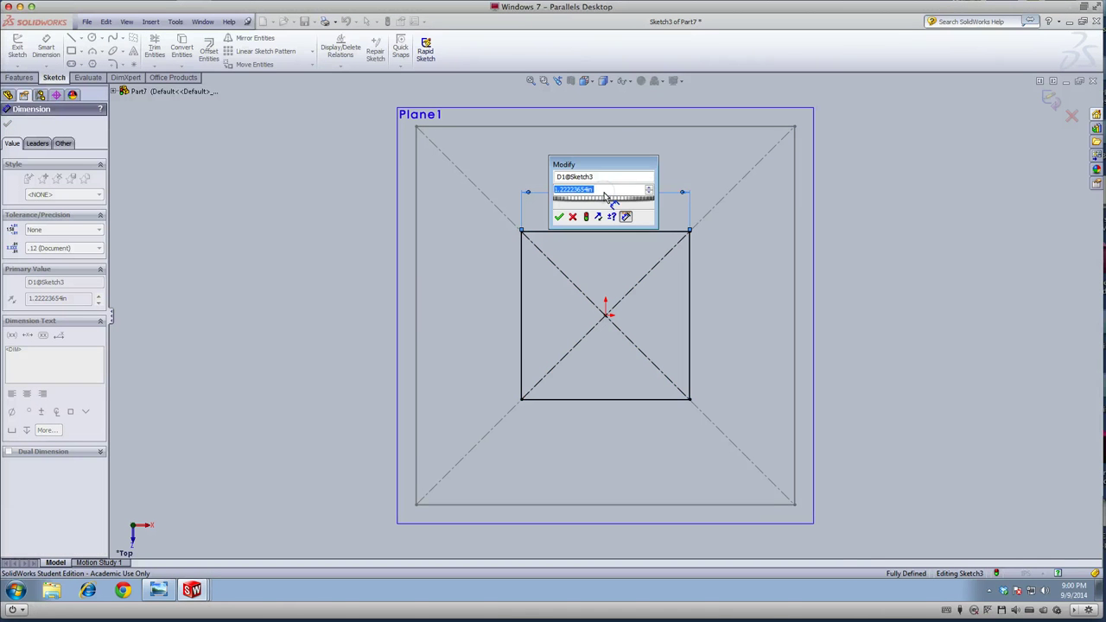
pyautogui.write('1')
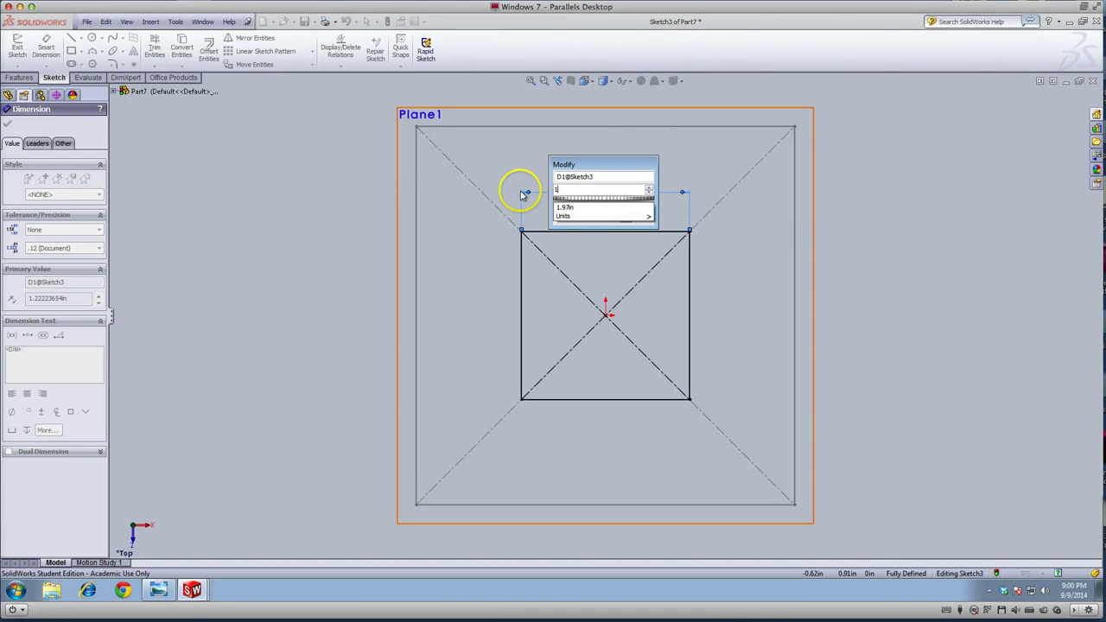
pyautogui.press('Return')
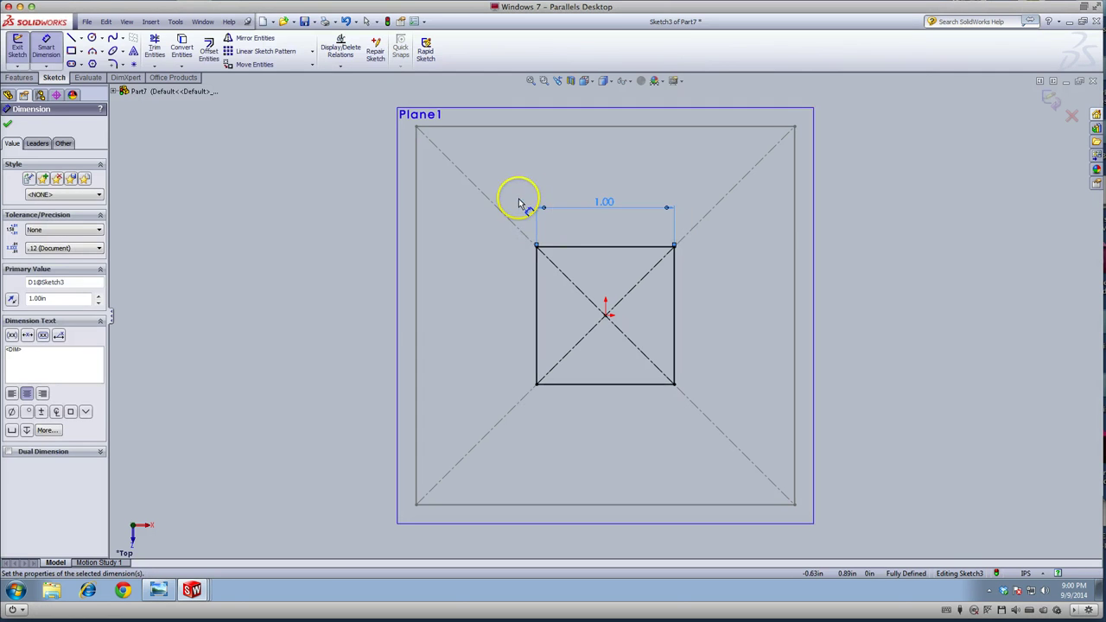
pyautogui.click(676, 295)
pyautogui.click(731, 310)
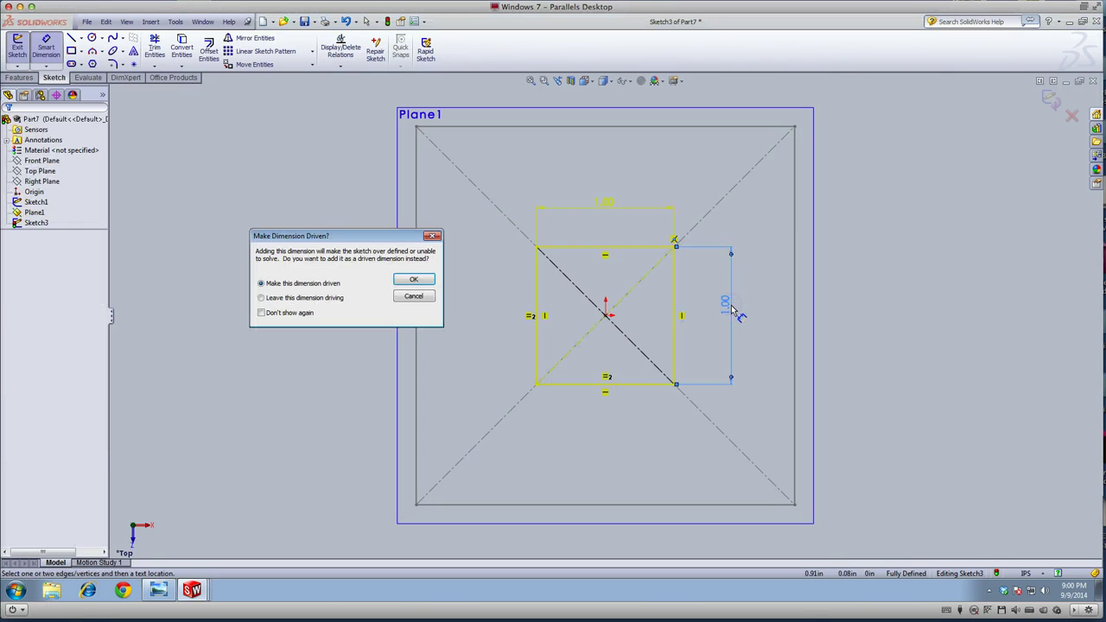
pyautogui.click(413, 295)
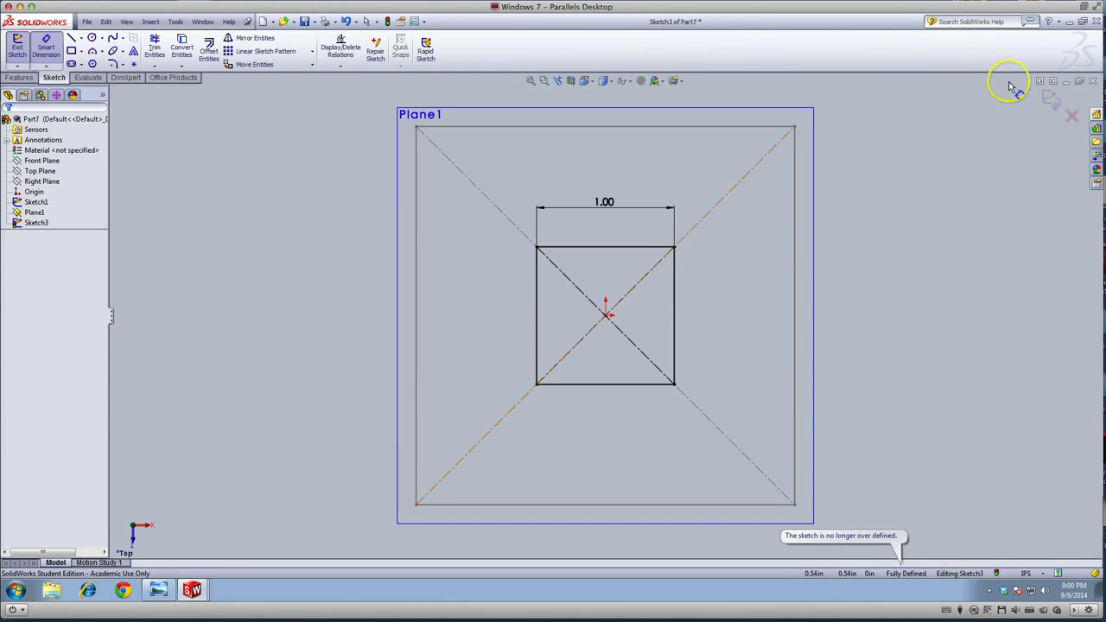
pyautogui.click(1049, 100)
# - In Isometric view, start a Lofted Boss/Base with Sketch3 and Sketch1 as profiles
pyautogui.press('space')
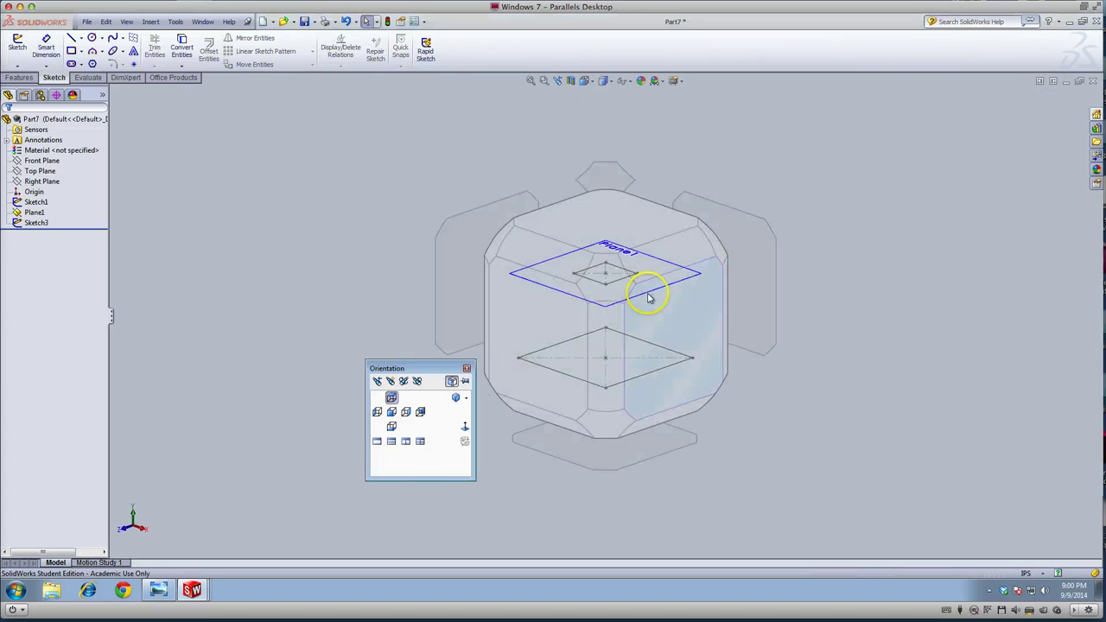
pyautogui.click(605, 289)
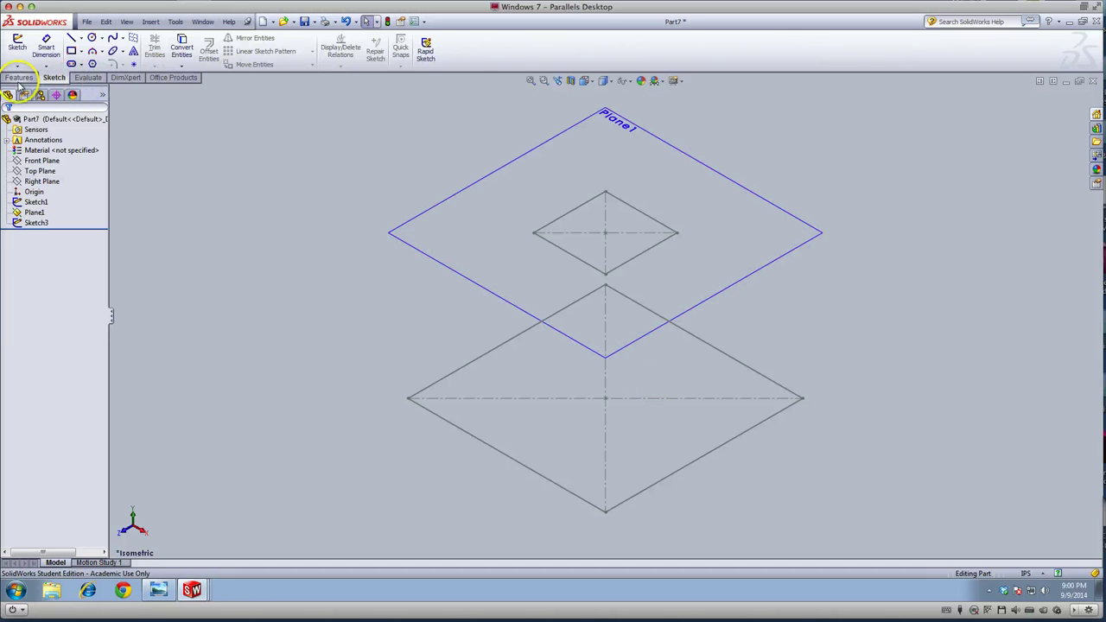
pyautogui.click(21, 79)
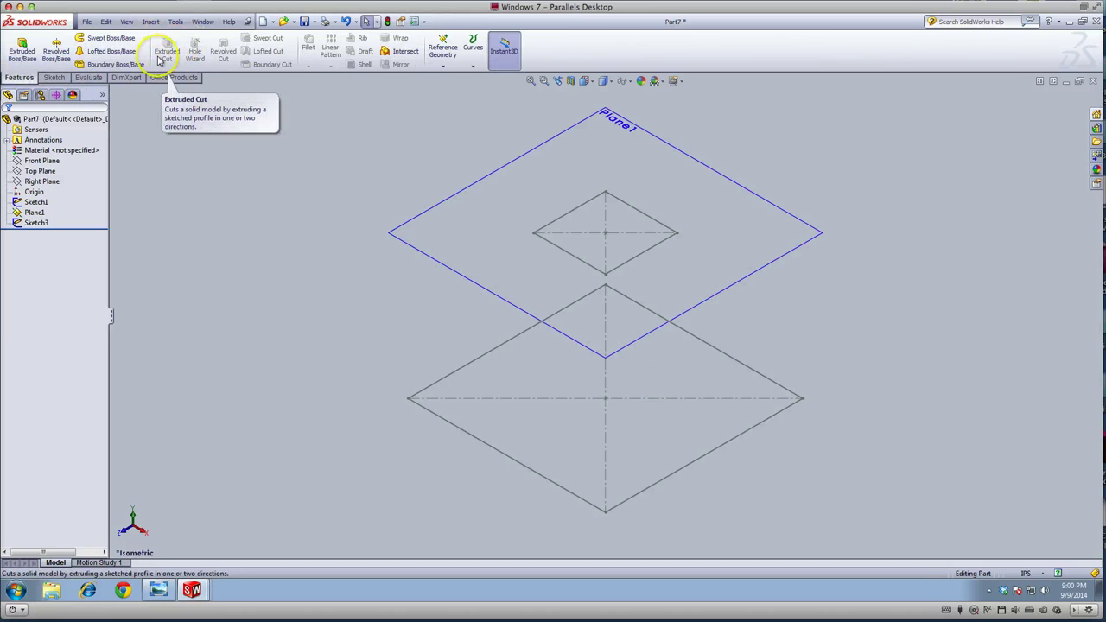
pyautogui.click(100, 54)
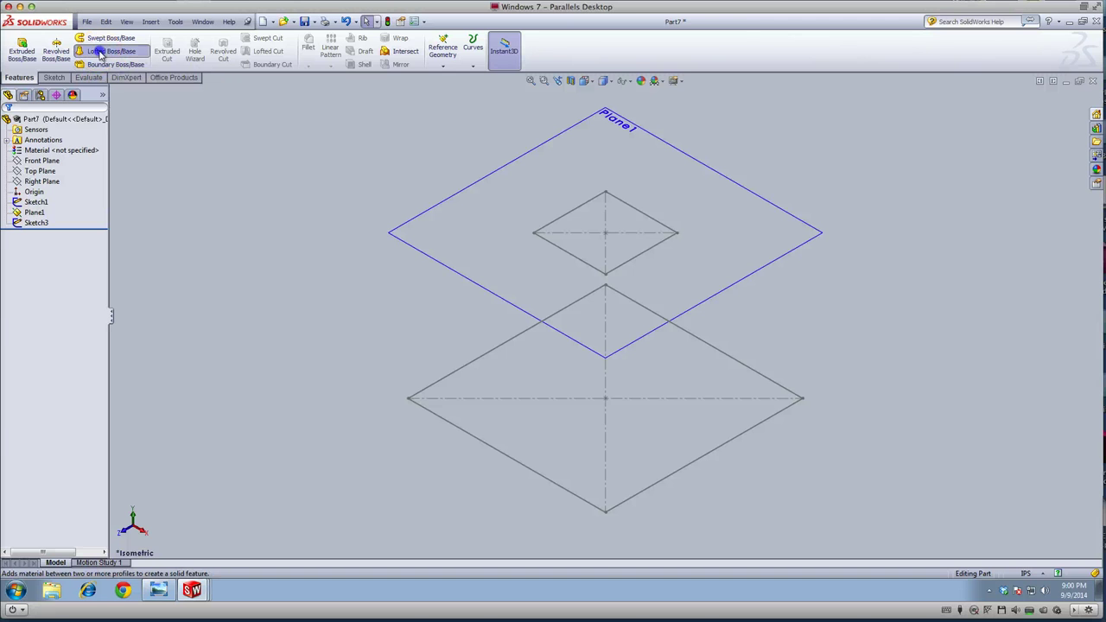
pyautogui.click(585, 266)
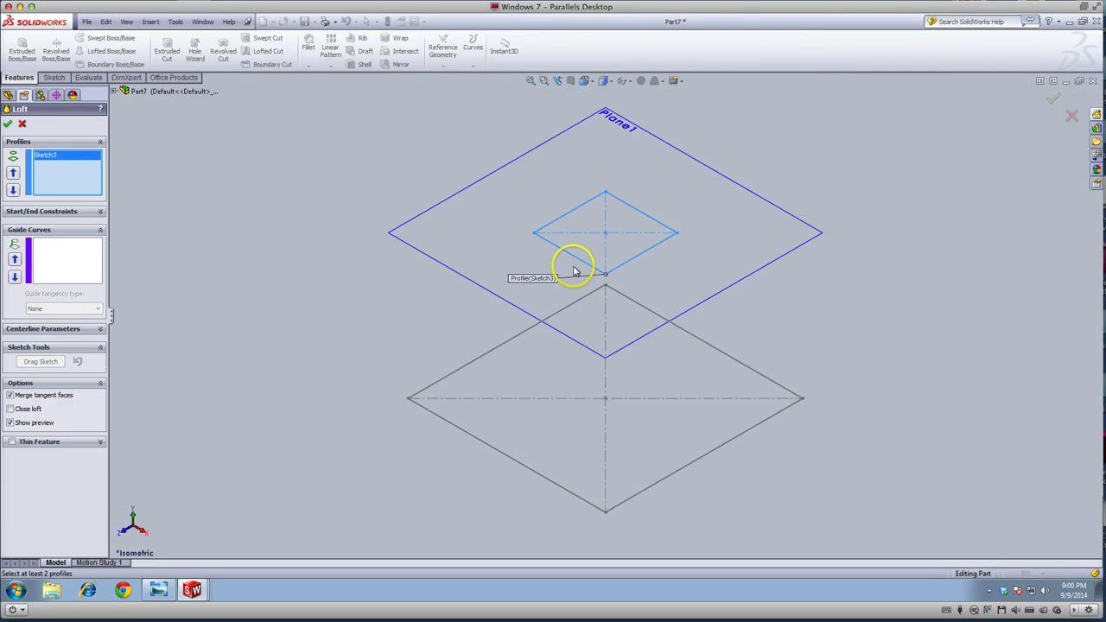
pyautogui.click(505, 454)
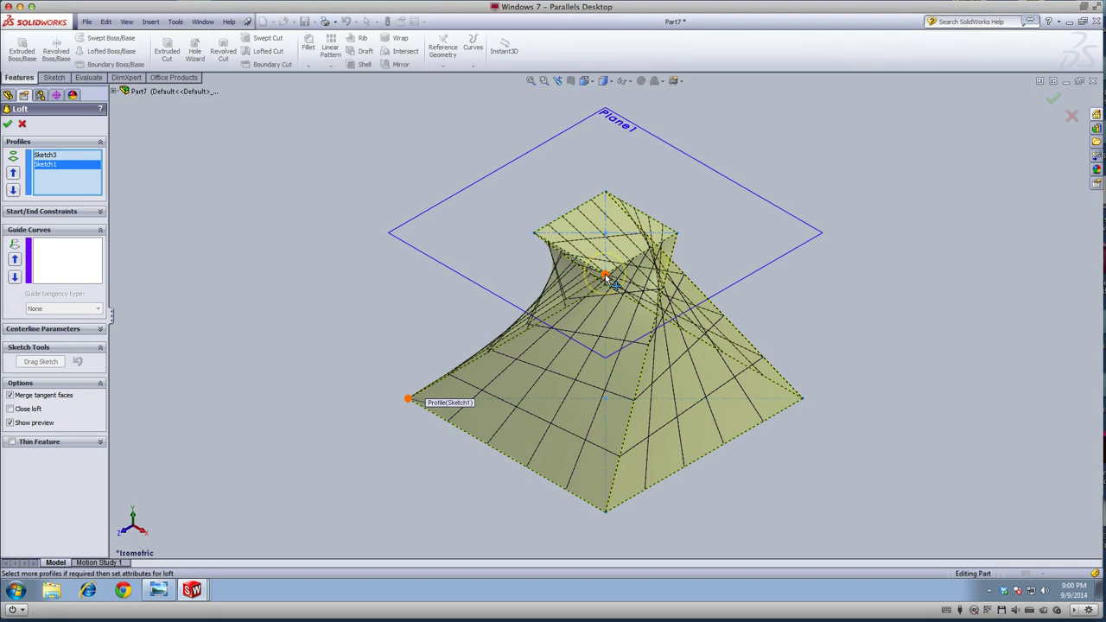
# - Drag the loft connectors onto matching corners so the loft doesn't twist
pyautogui.moveTo(605, 276); pyautogui.dragTo(593, 271)
pyautogui.moveTo(537, 236); pyautogui.dragTo(539, 237)
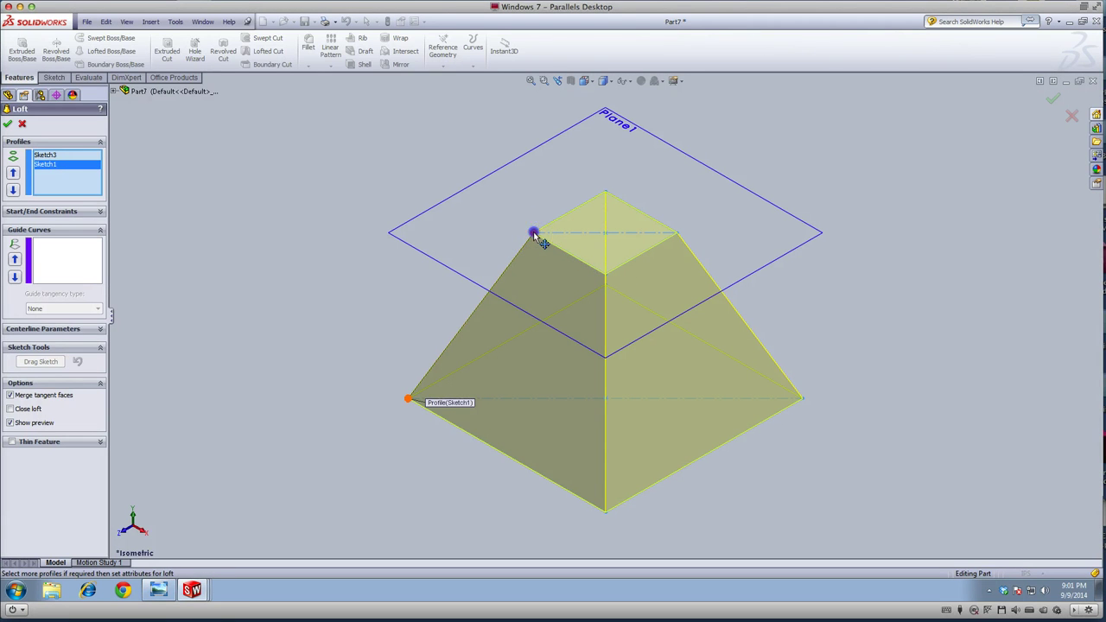
pyautogui.moveTo(535, 235); pyautogui.dragTo(553, 252)
# - Accept Loft1, then select the frustum's right face in Right view for sketching
pyautogui.click(8, 125)
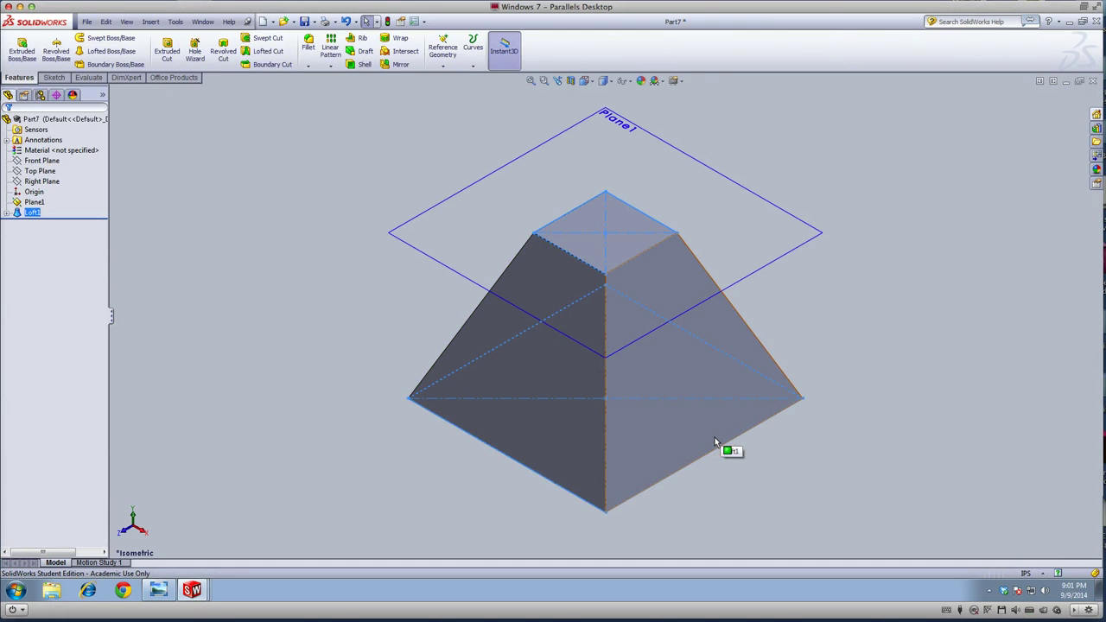
pyautogui.press('space')
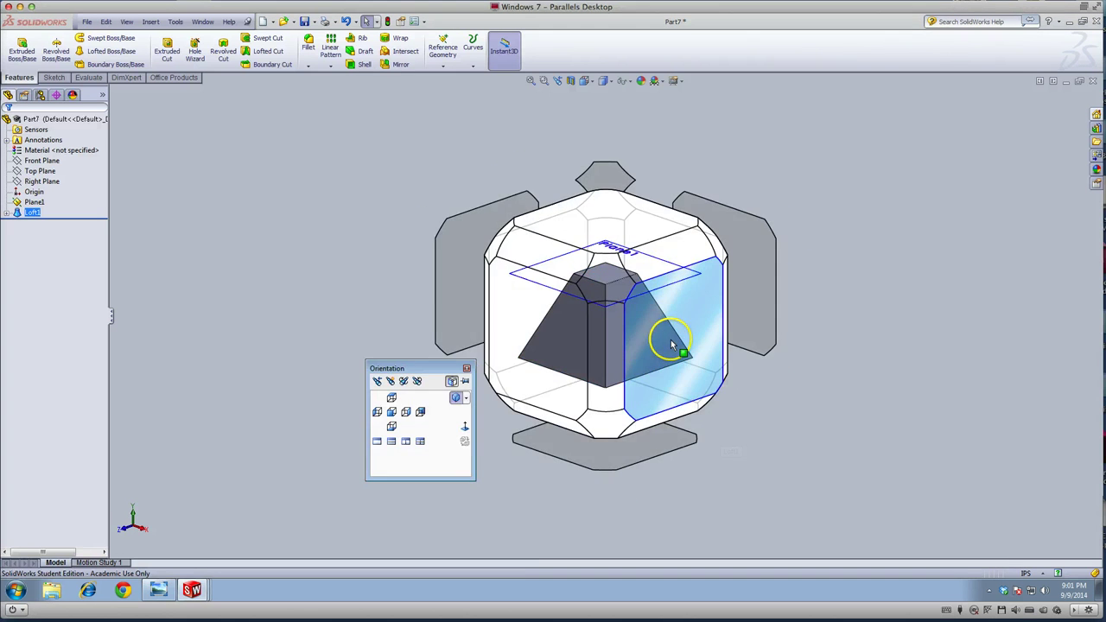
pyautogui.click(671, 344)
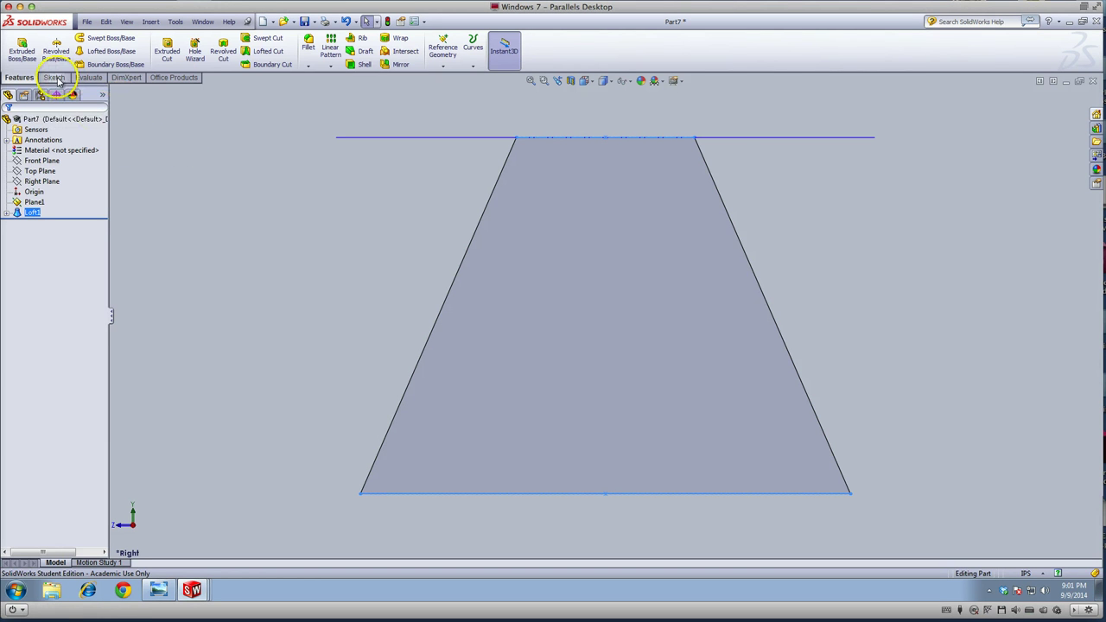
pyautogui.click(536, 331)
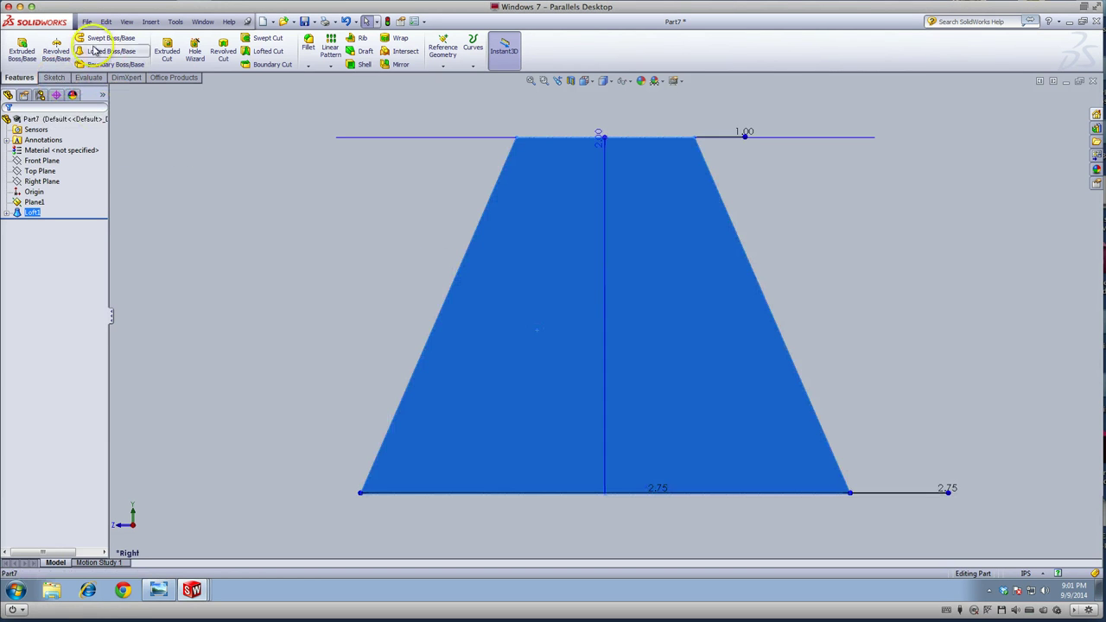
pyautogui.click(52, 79)
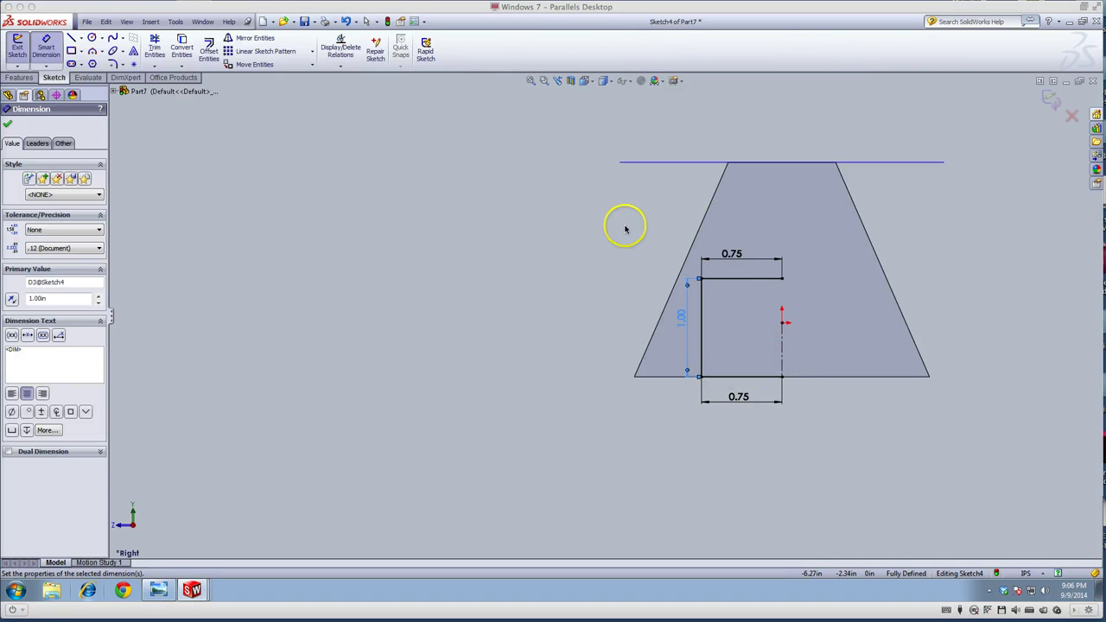
# - Mirror the top, left and bottom lines across the vertical centerline into a full rectangle
pyautogui.click(220, 40)
pyautogui.click(689, 299)
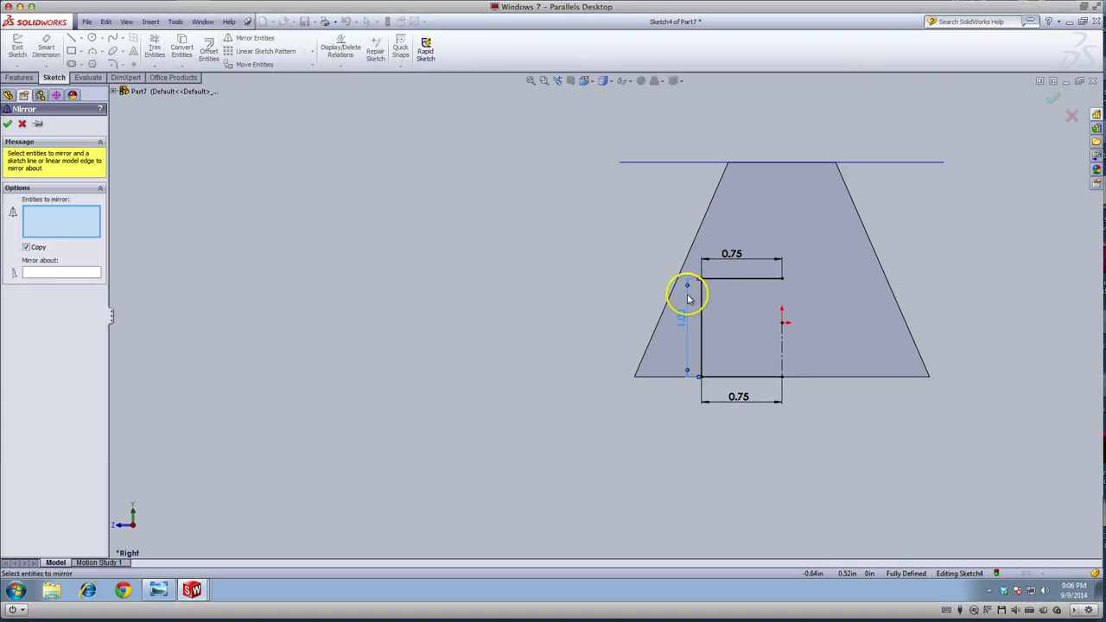
pyautogui.click(39, 273)
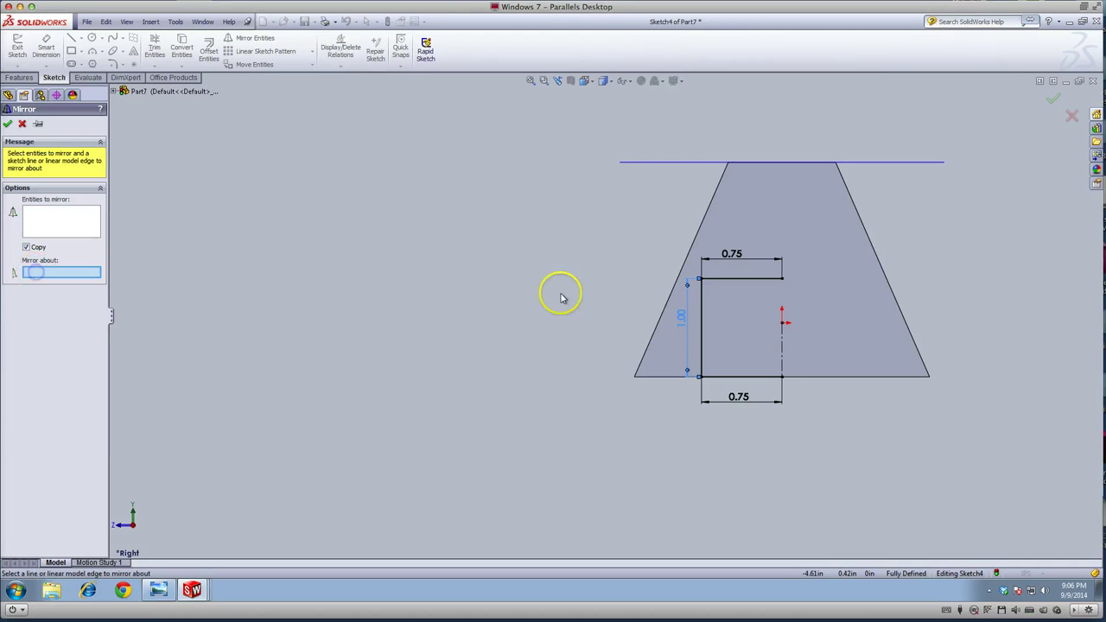
pyautogui.click(783, 346)
pyautogui.click(43, 251)
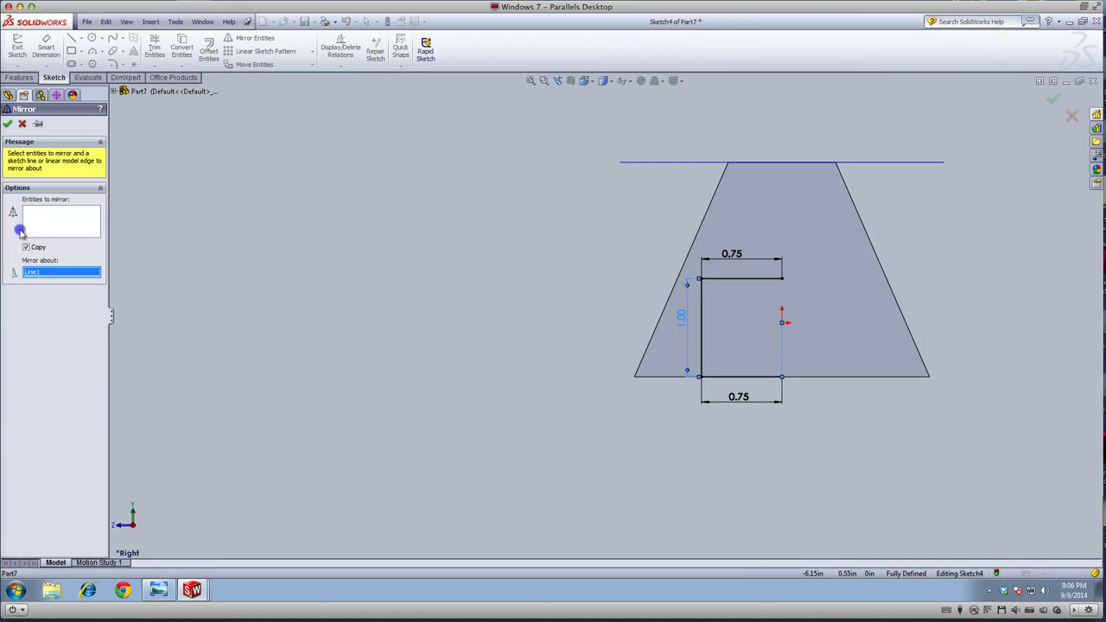
pyautogui.click(40, 227)
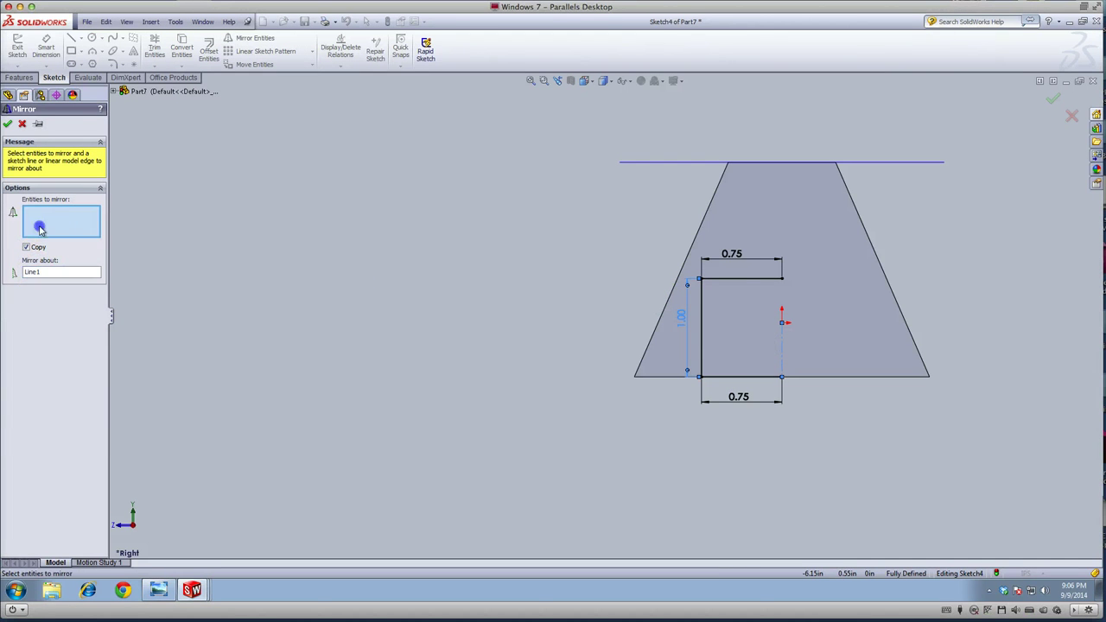
pyautogui.click(733, 279)
pyautogui.click(700, 302)
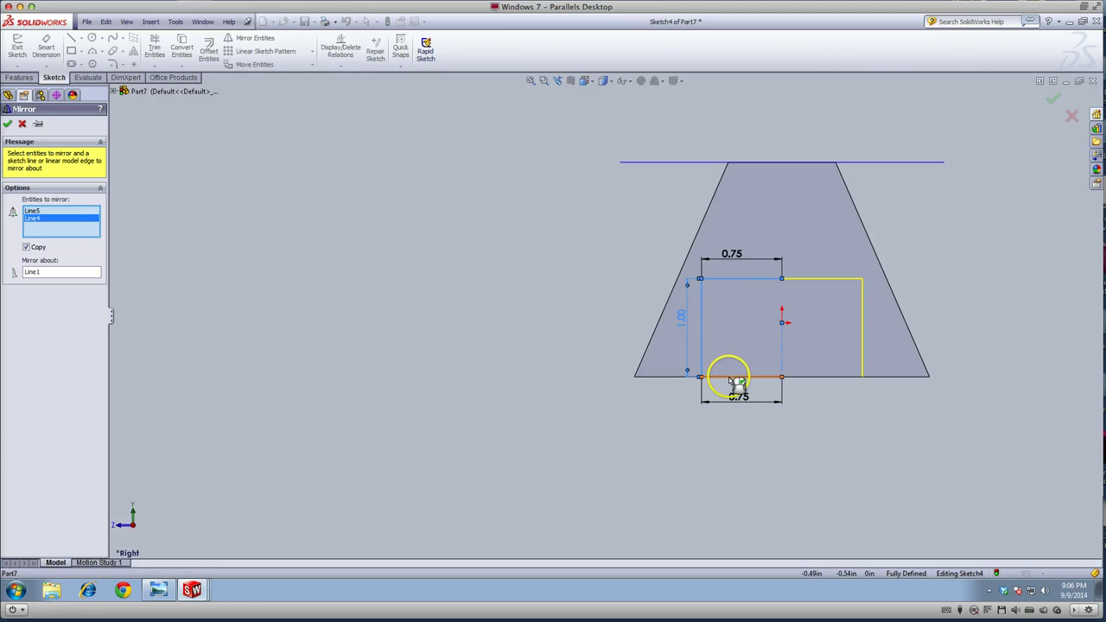
pyautogui.click(730, 377)
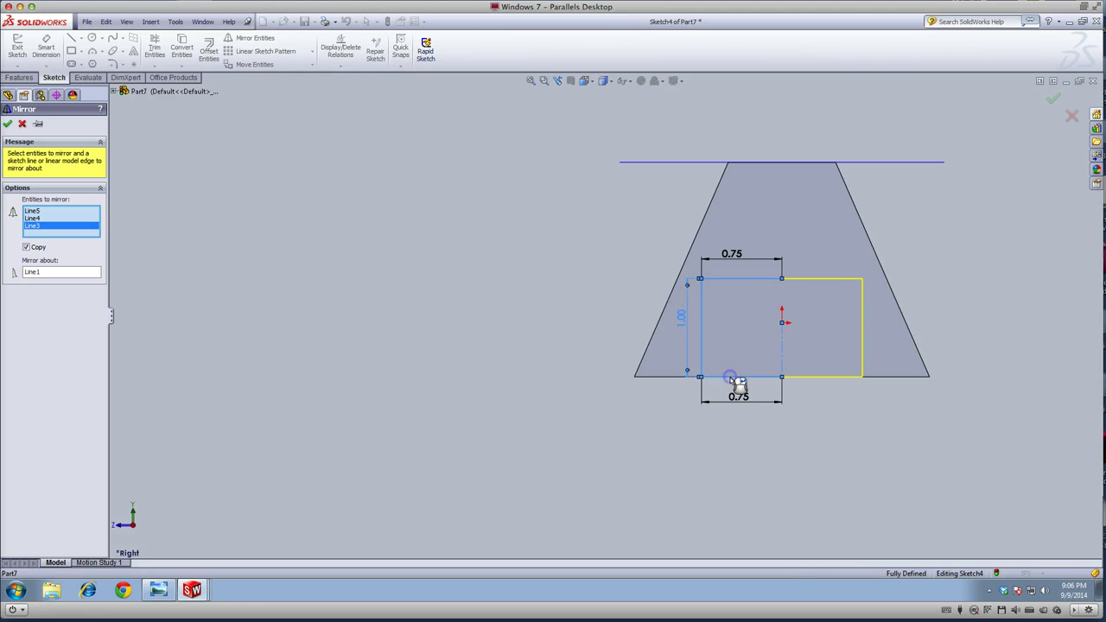
pyautogui.click(8, 125)
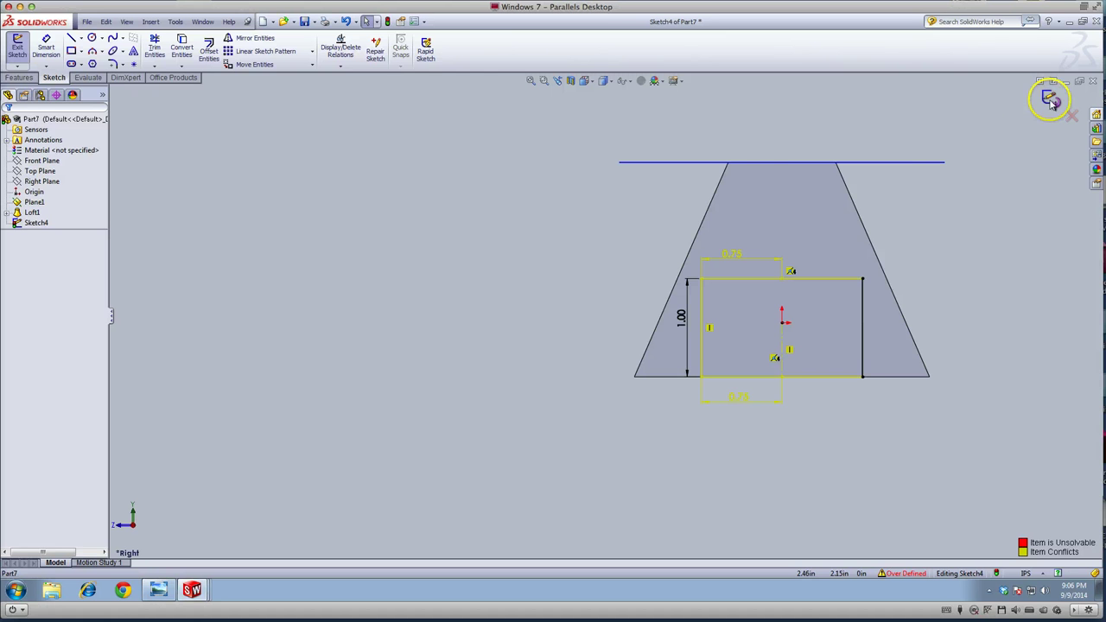
# - Delete the redundant 0.75 dimension and exit Sketch4
pyautogui.click(733, 256)
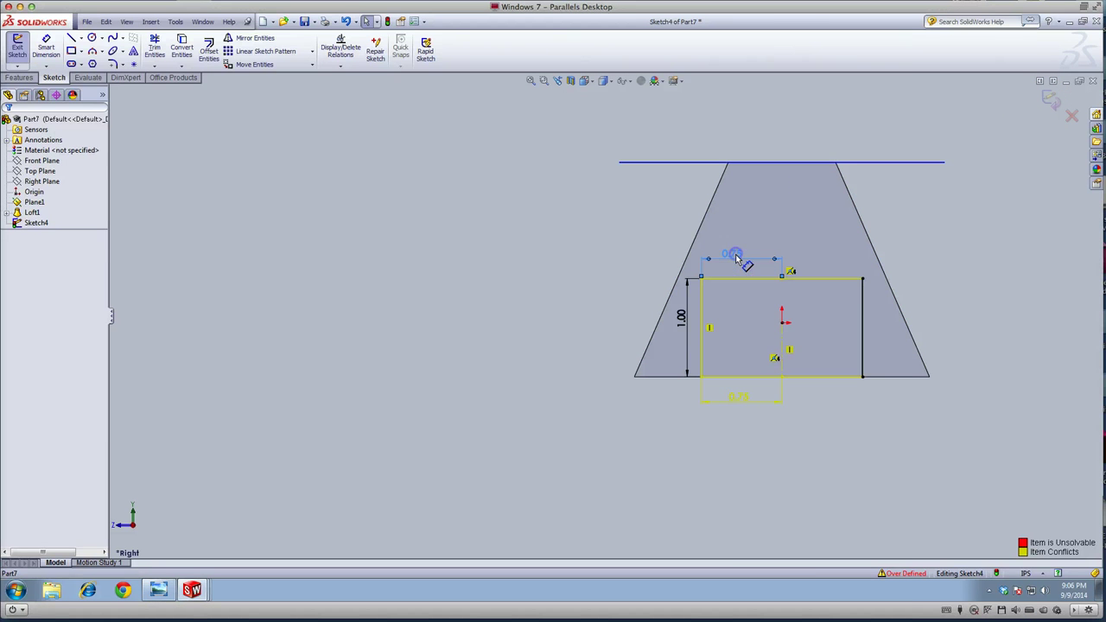
pyautogui.rightClick(736, 257)
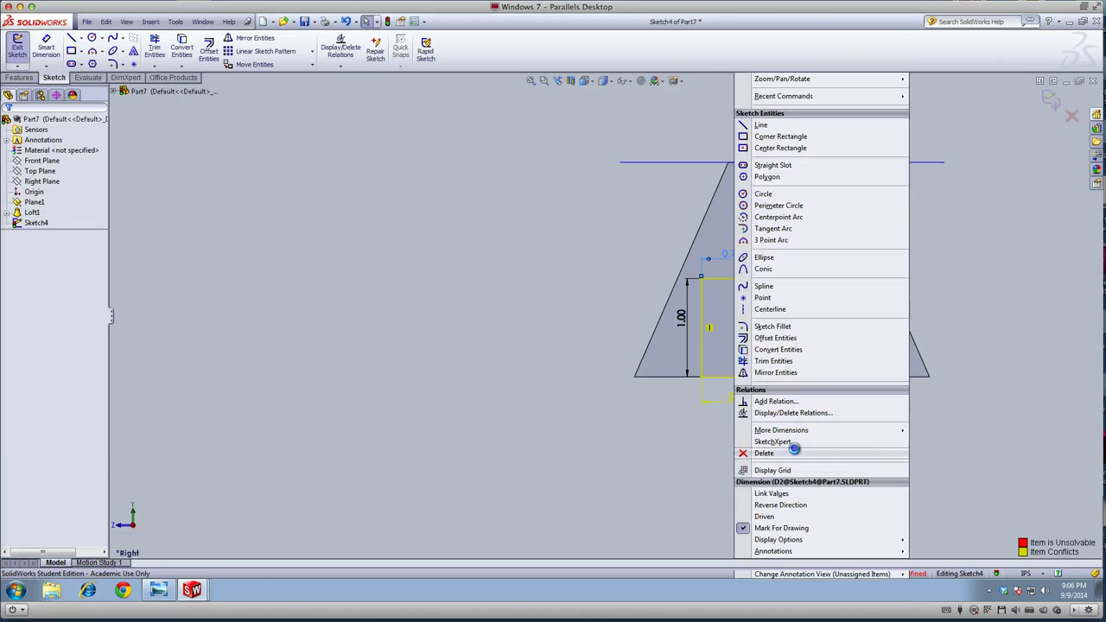
pyautogui.click(764, 453)
pyautogui.click(1049, 100)
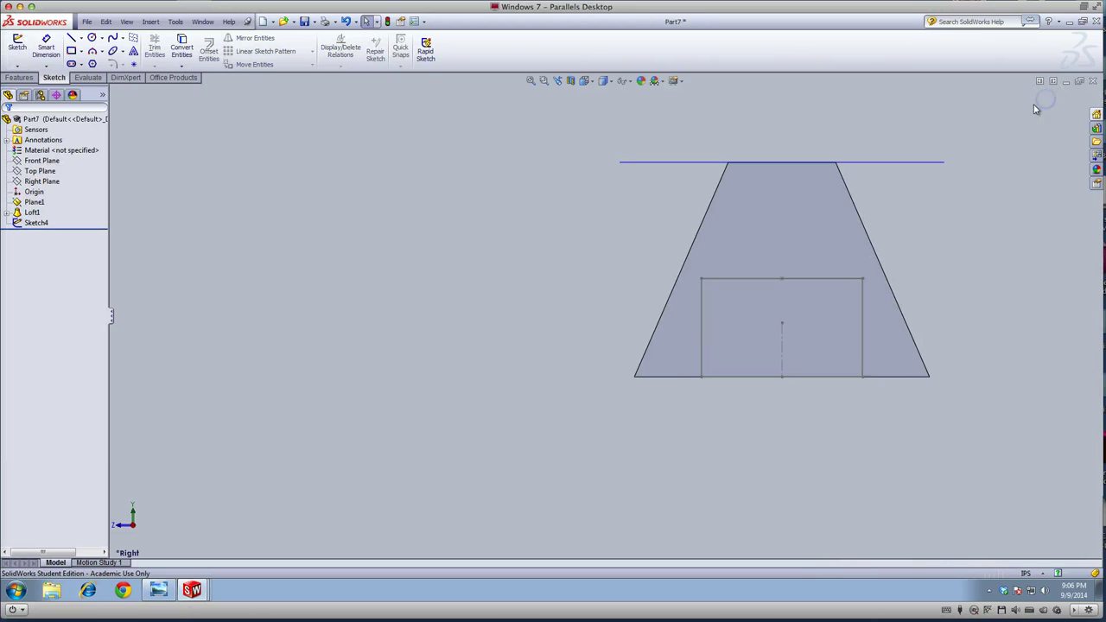
# - In Left view, trace a four-line rectangle on the frustum's left face and exit Sketch5
pyautogui.press('space')
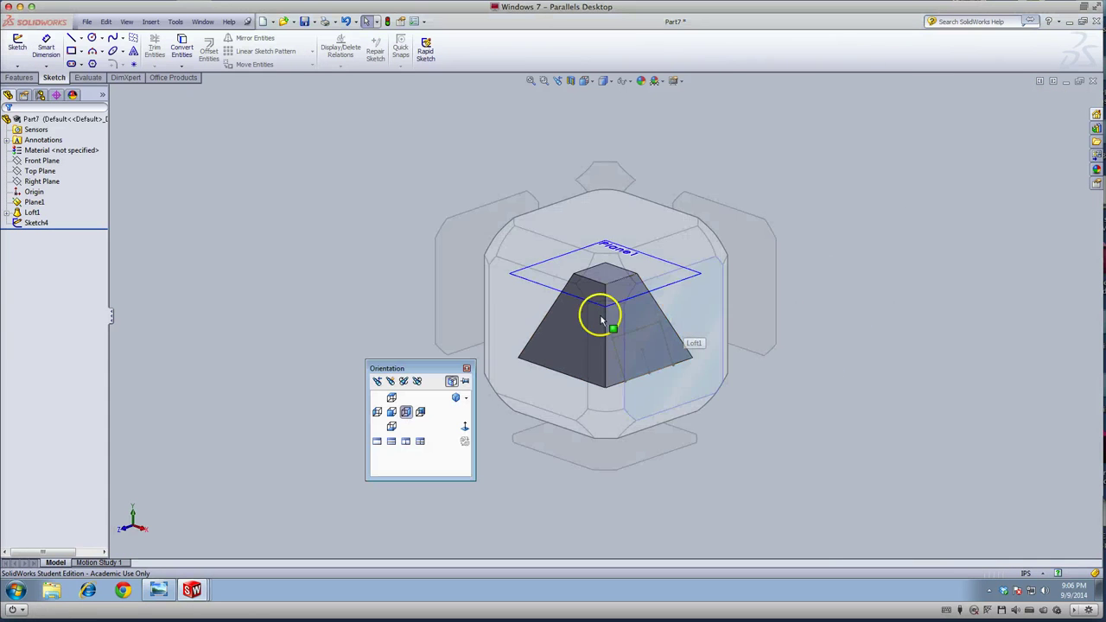
pyautogui.click(457, 275)
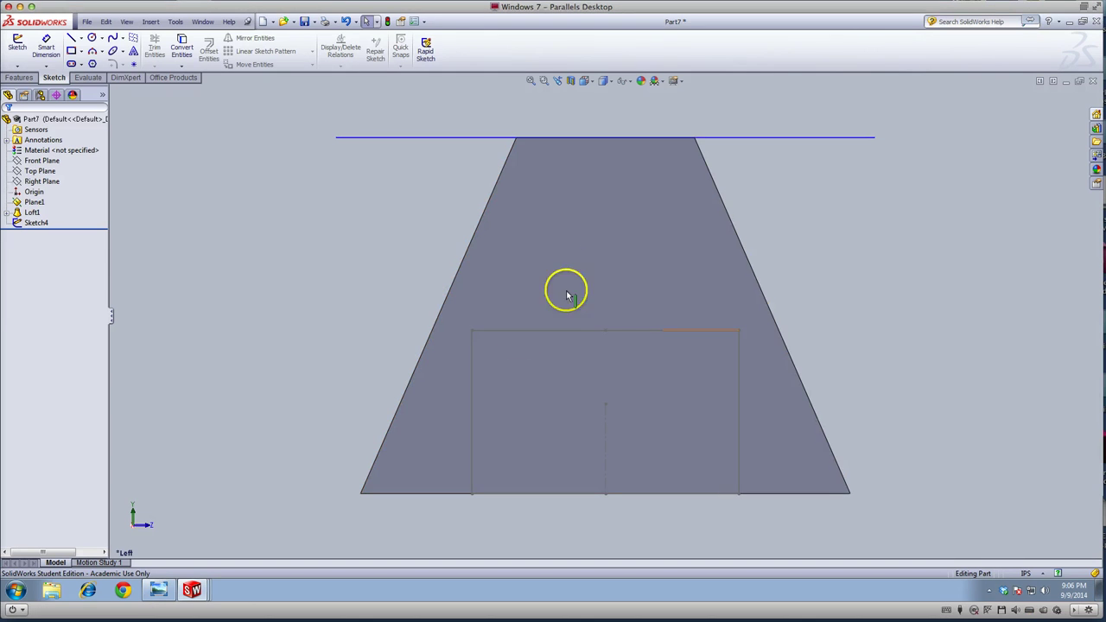
pyautogui.click(580, 261)
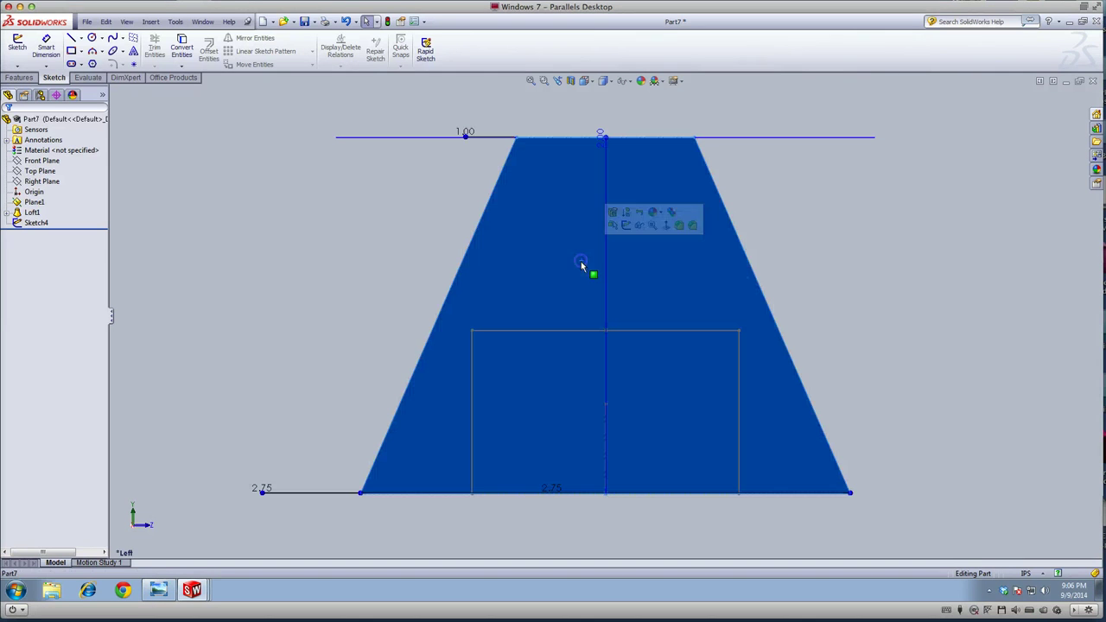
pyautogui.click(71, 39)
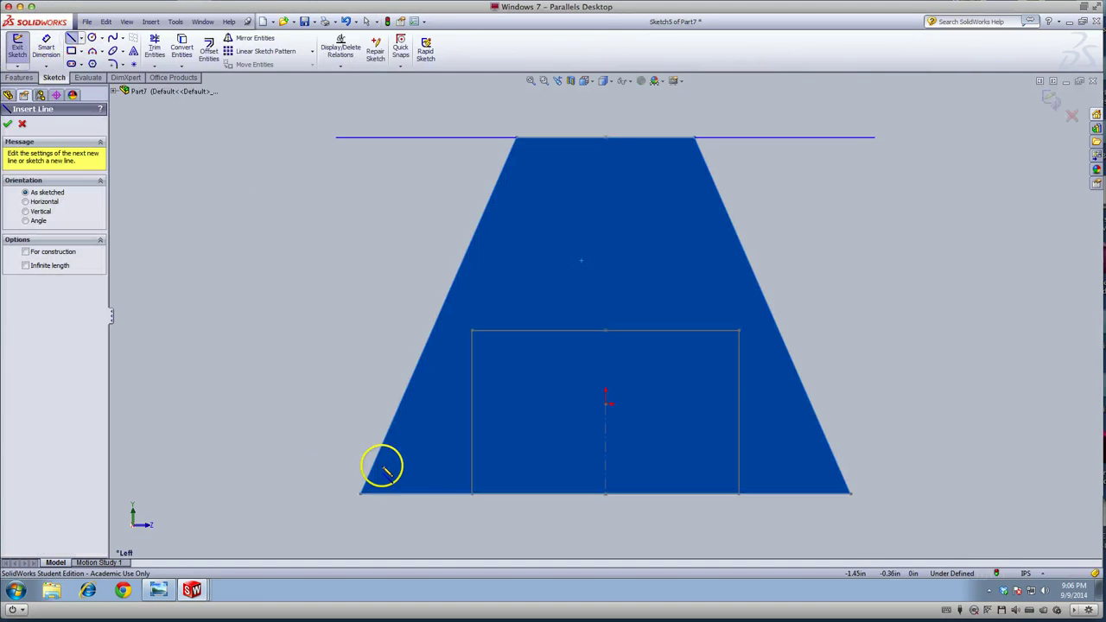
pyautogui.click(472, 494)
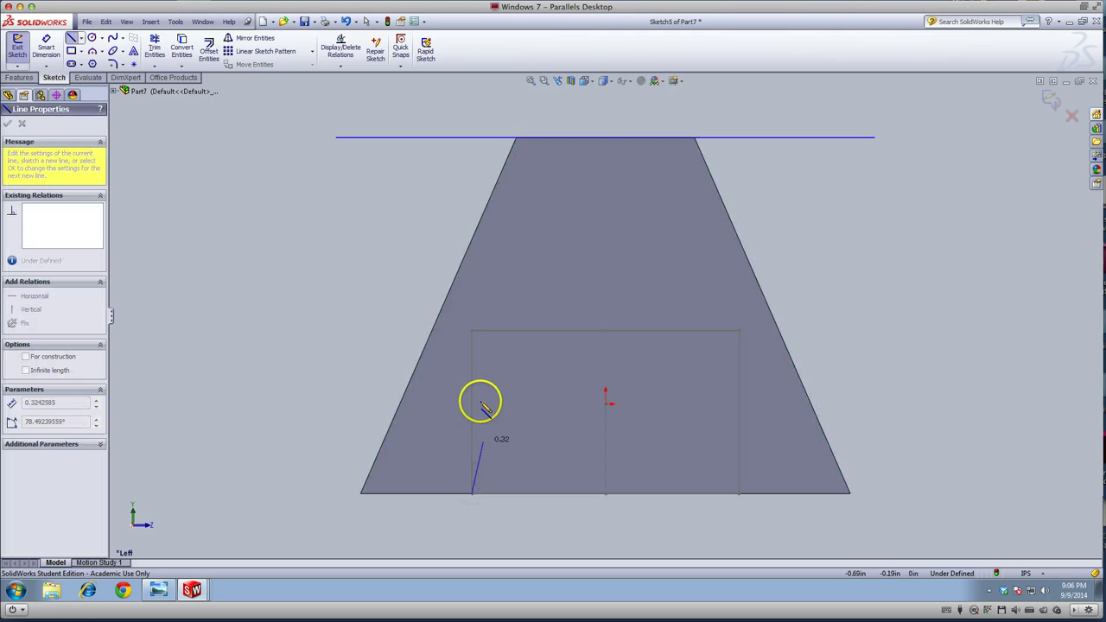
pyautogui.click(472, 331)
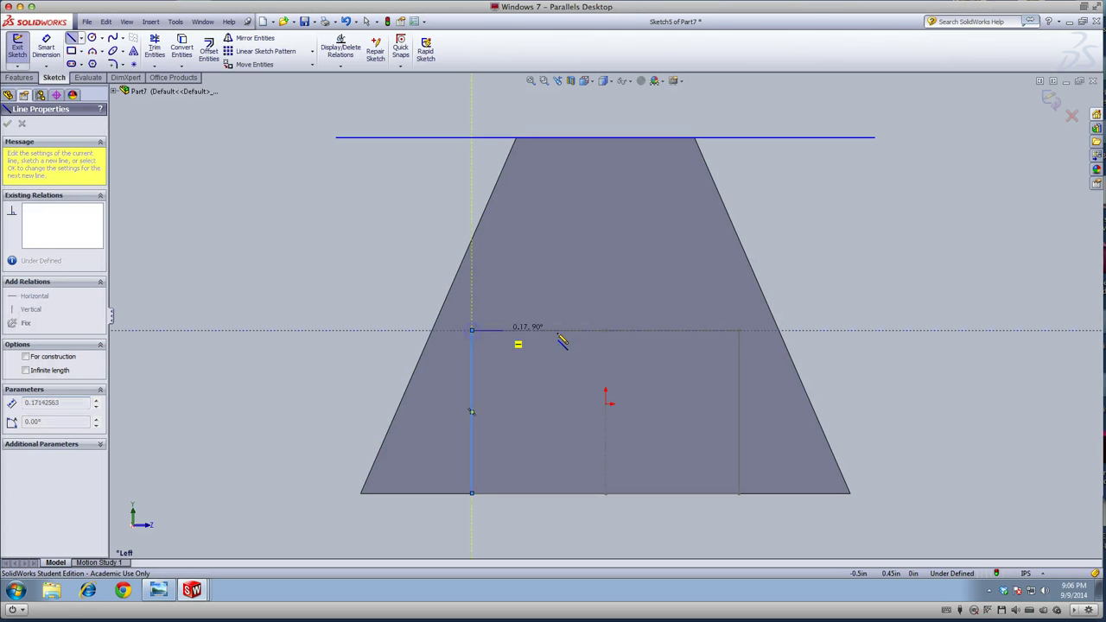
pyautogui.click(739, 331)
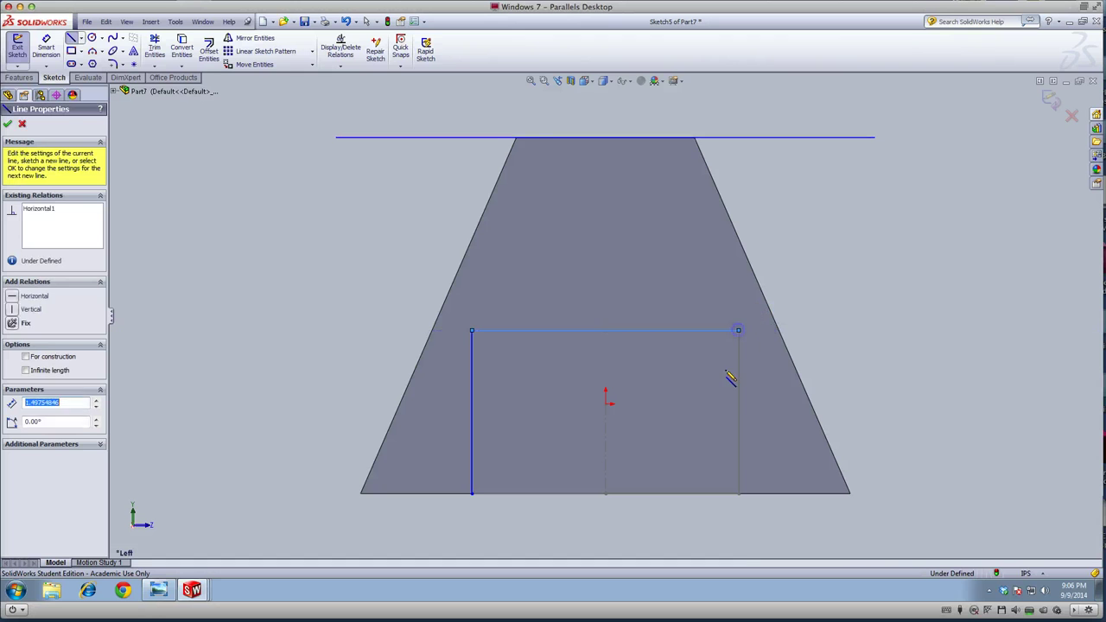
pyautogui.click(738, 493)
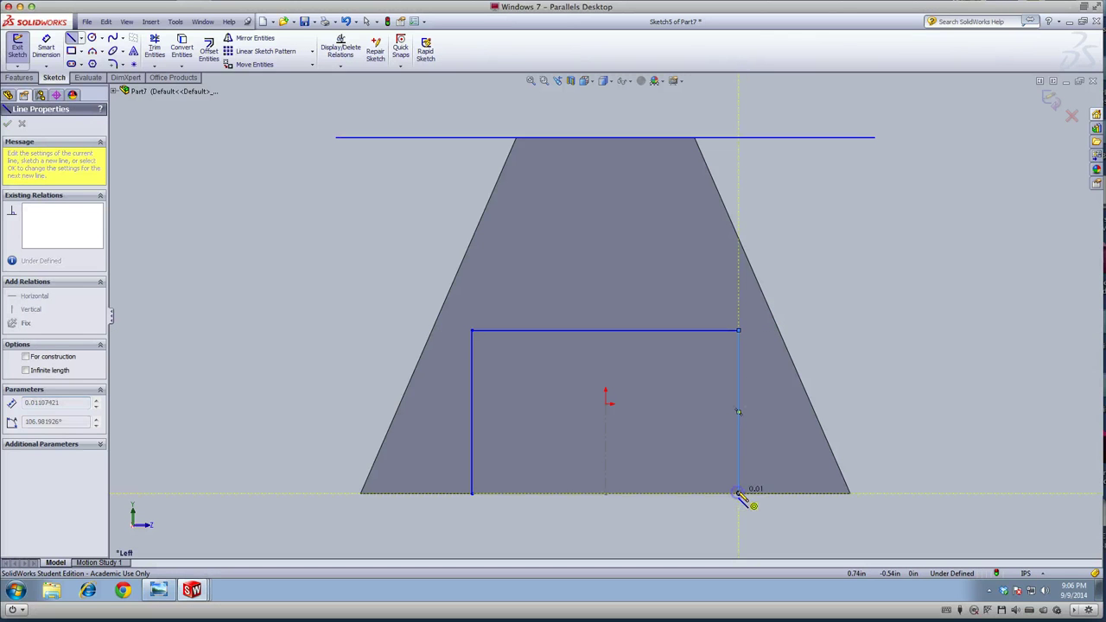
pyautogui.click(471, 493)
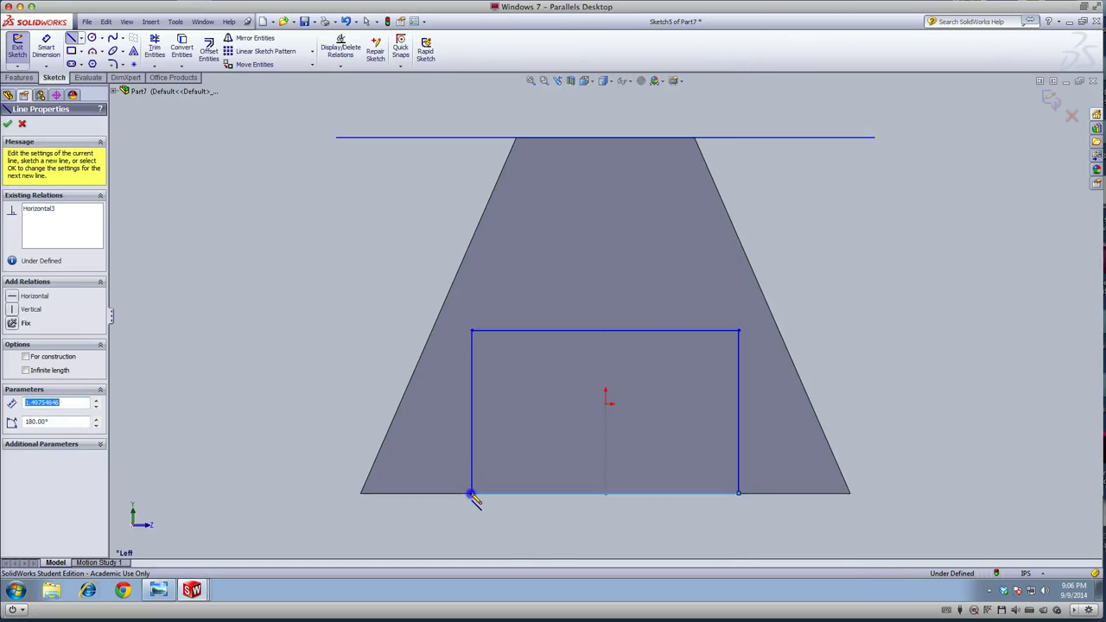
pyautogui.click(1049, 100)
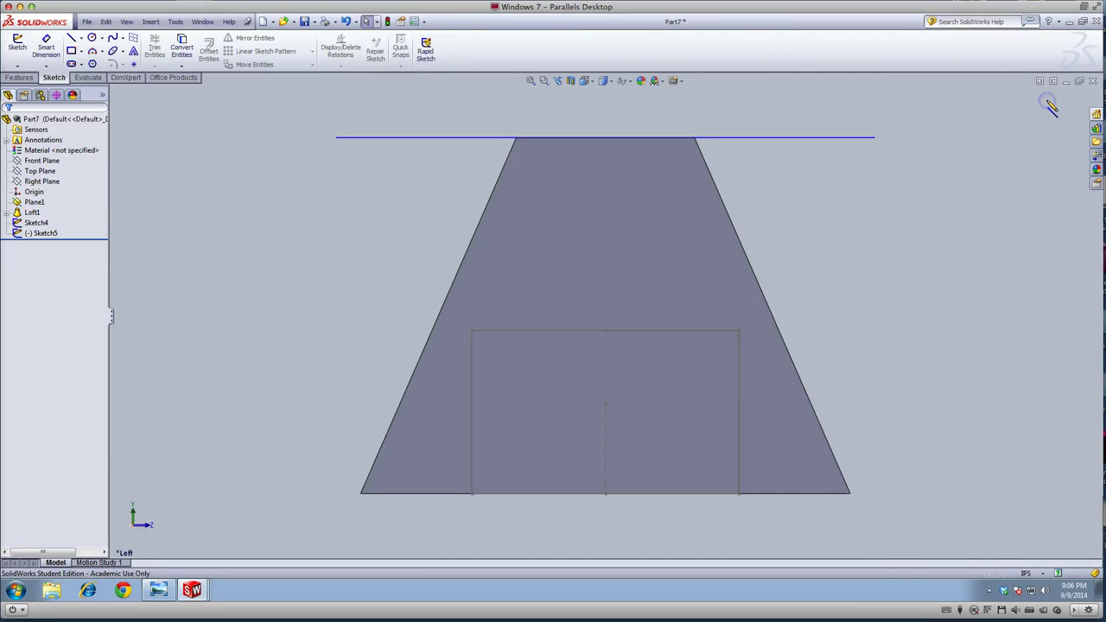
pyautogui.press('space')
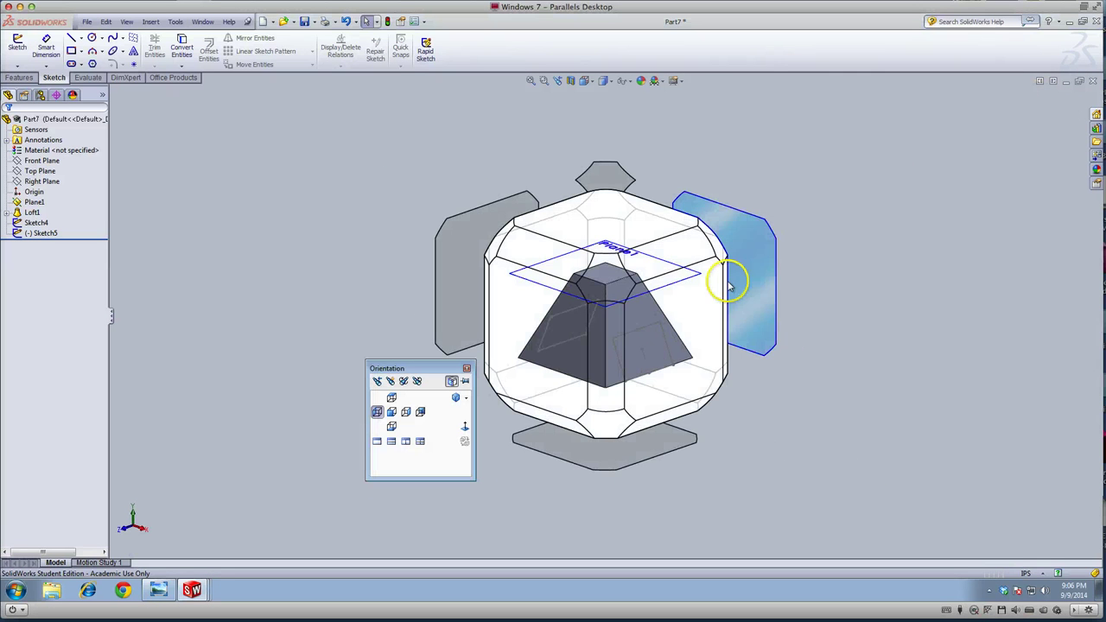
# - In Isometric view, start a Lofted Cut with Sketch5 and Sketch4 as profiles
pyautogui.click(19, 77)
pyautogui.hotkey('ctrl', '3')
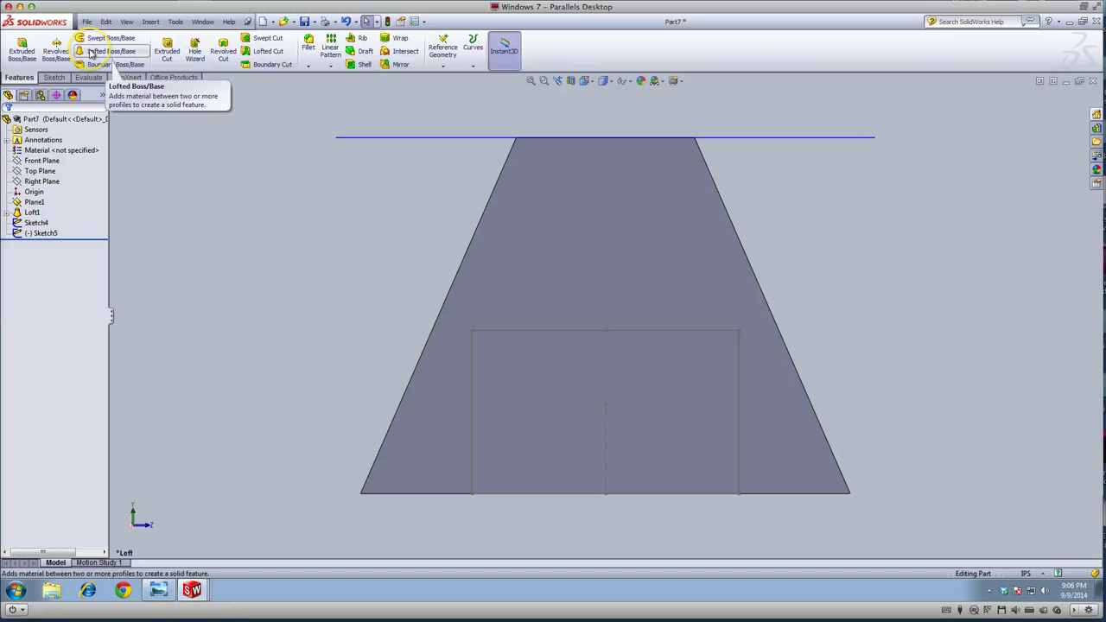
pyautogui.click(263, 51)
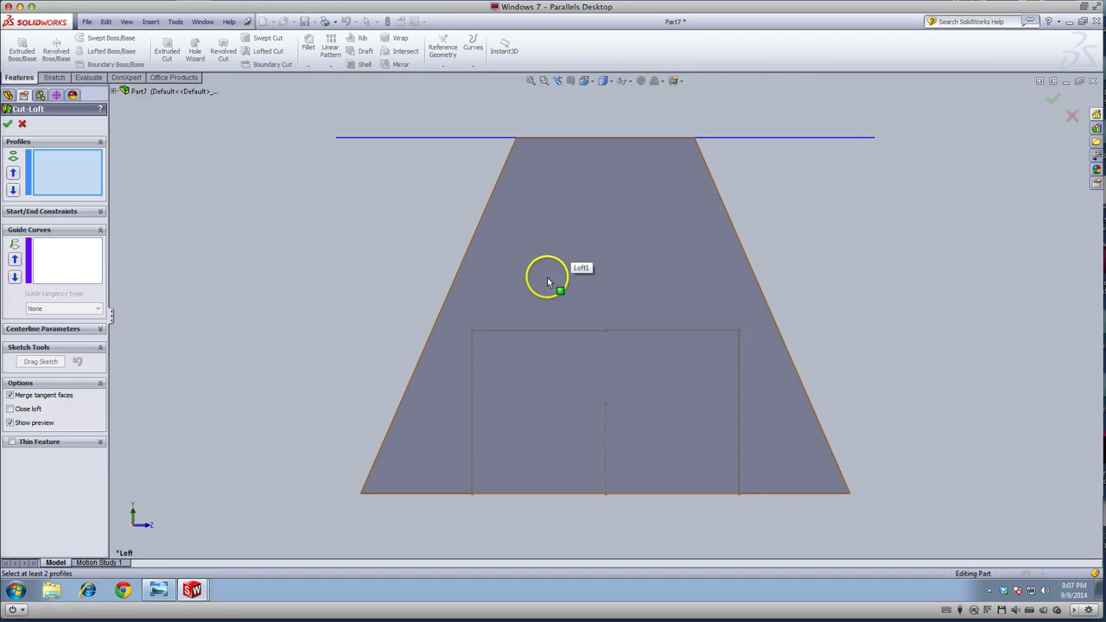
pyautogui.press('space')
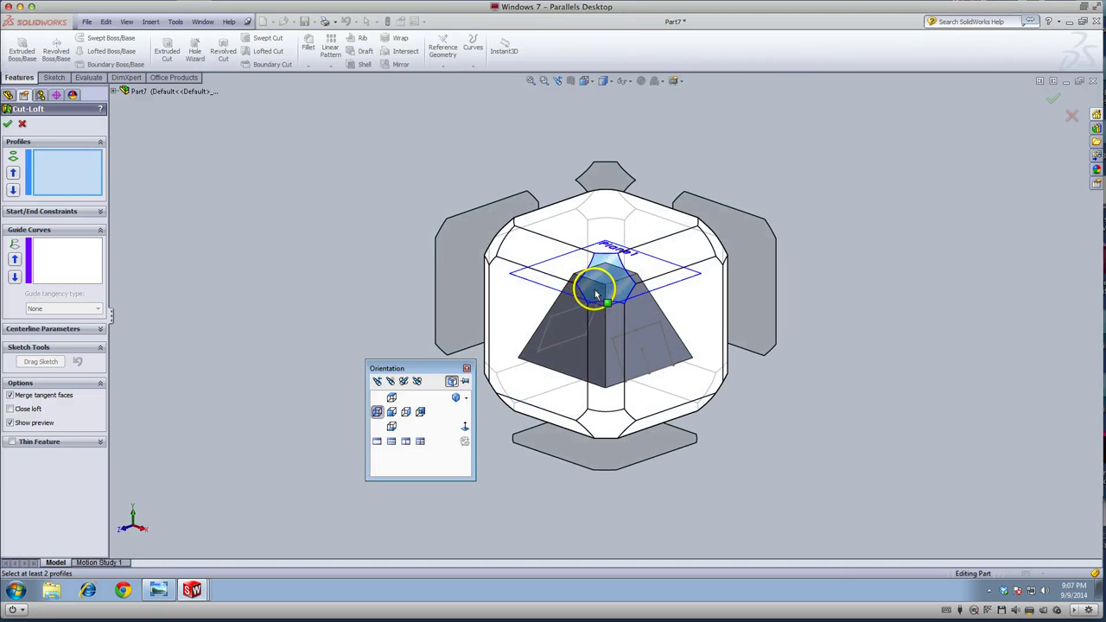
pyautogui.click(592, 285)
pyautogui.click(542, 285)
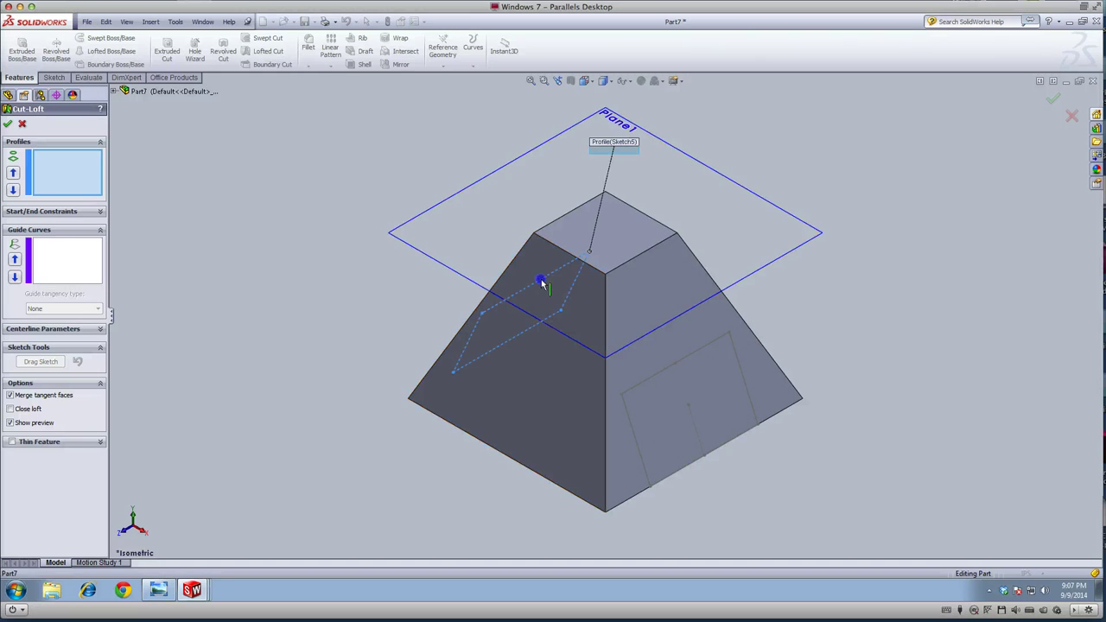
pyautogui.click(670, 367)
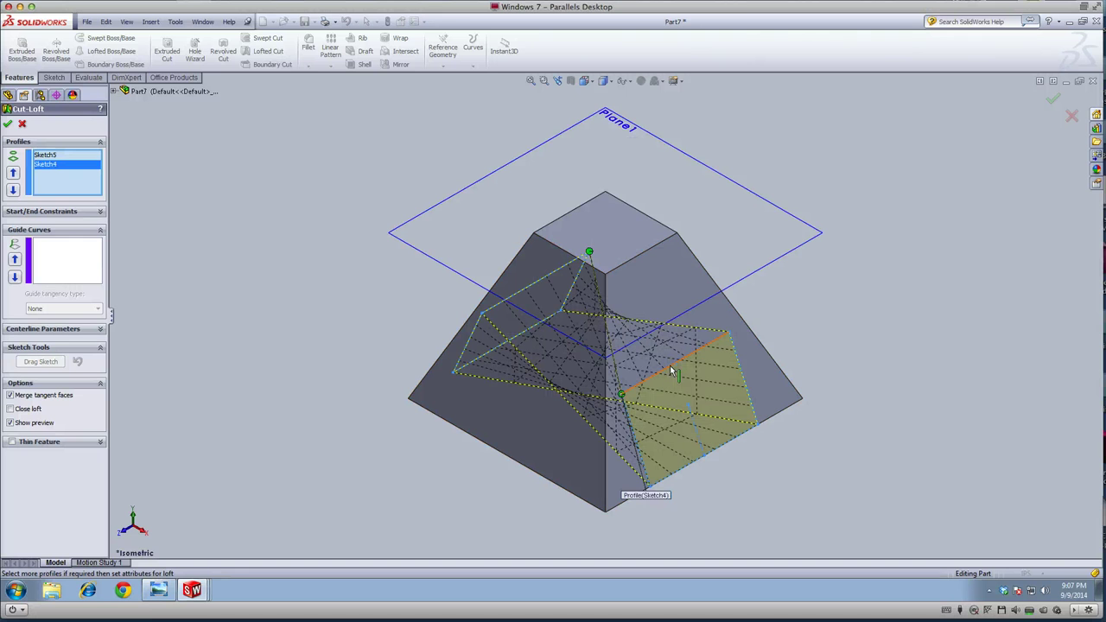
# - Drag the connector to the matching corner to untwist the cut, then confirm Cut-Loft1
pyautogui.click(588, 251)
pyautogui.click(621, 395)
pyautogui.moveTo(717, 360)
pyautogui.mouseDown()
pyautogui.moveTo(712, 350)
pyautogui.moveTo(736, 335)
pyautogui.moveTo(642, 430)
pyautogui.moveTo(576, 383)
pyautogui.moveTo(568, 271)
pyautogui.moveTo(661, 386)
pyautogui.moveTo(683, 380)
pyautogui.moveTo(536, 427)
pyautogui.moveTo(561, 424)
pyautogui.mouseUp()
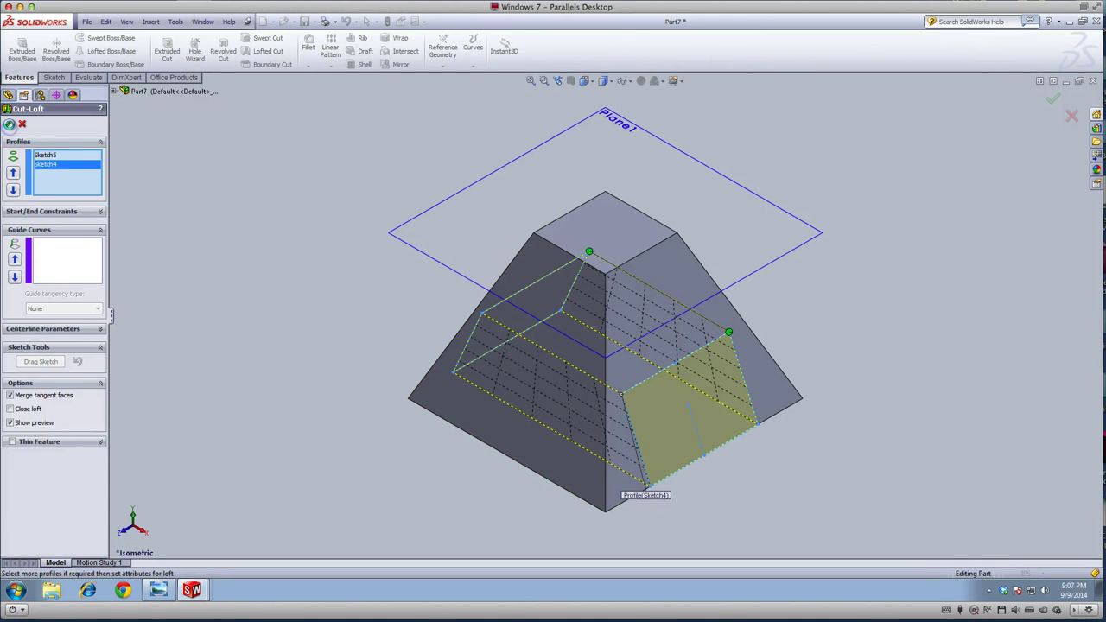
pyautogui.press('Return')
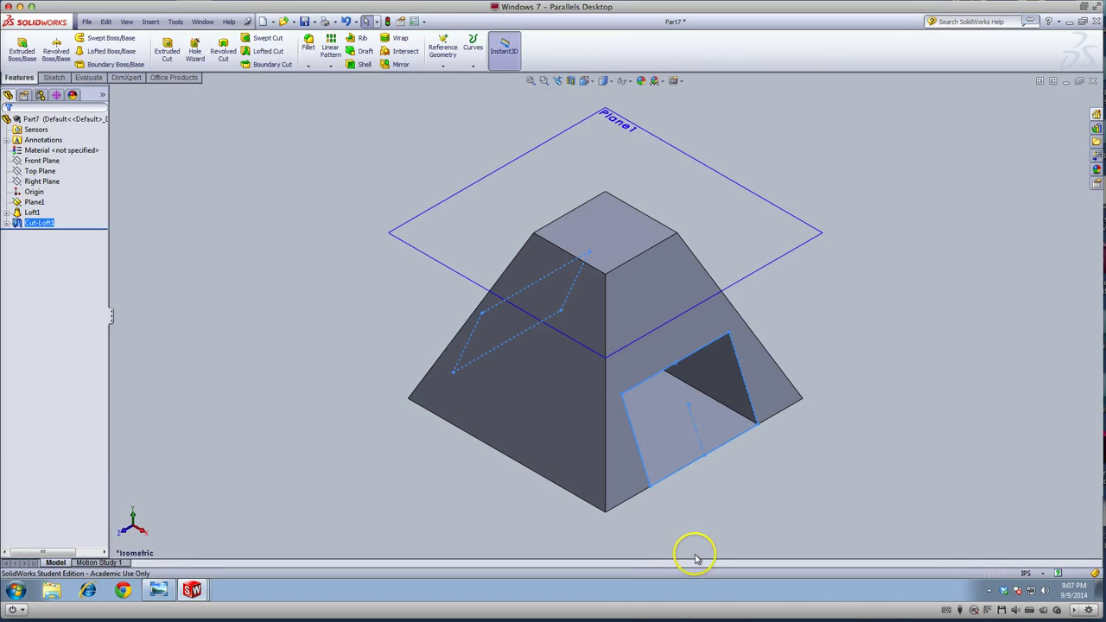
pyautogui.press('space')
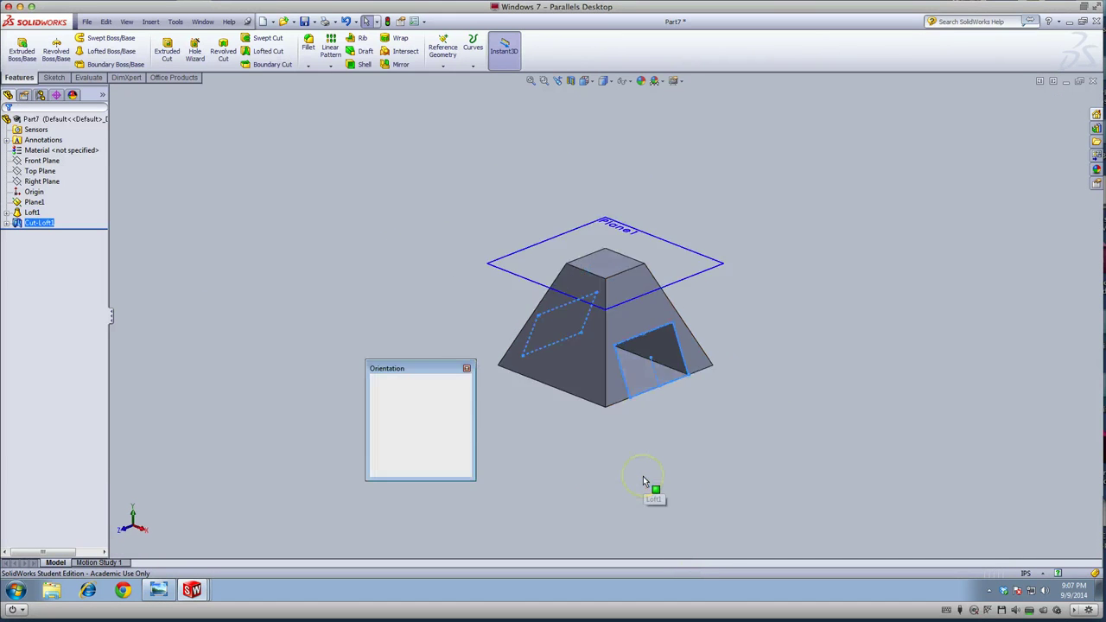
pyautogui.click(598, 278)
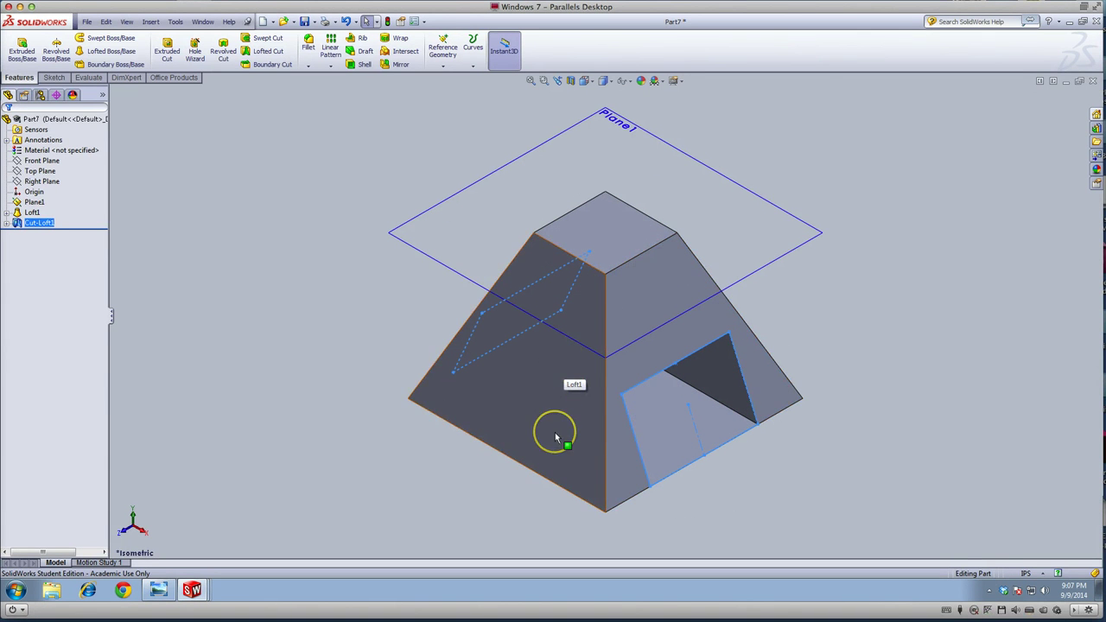
pyautogui.press('space')
pyautogui.click(665, 377)
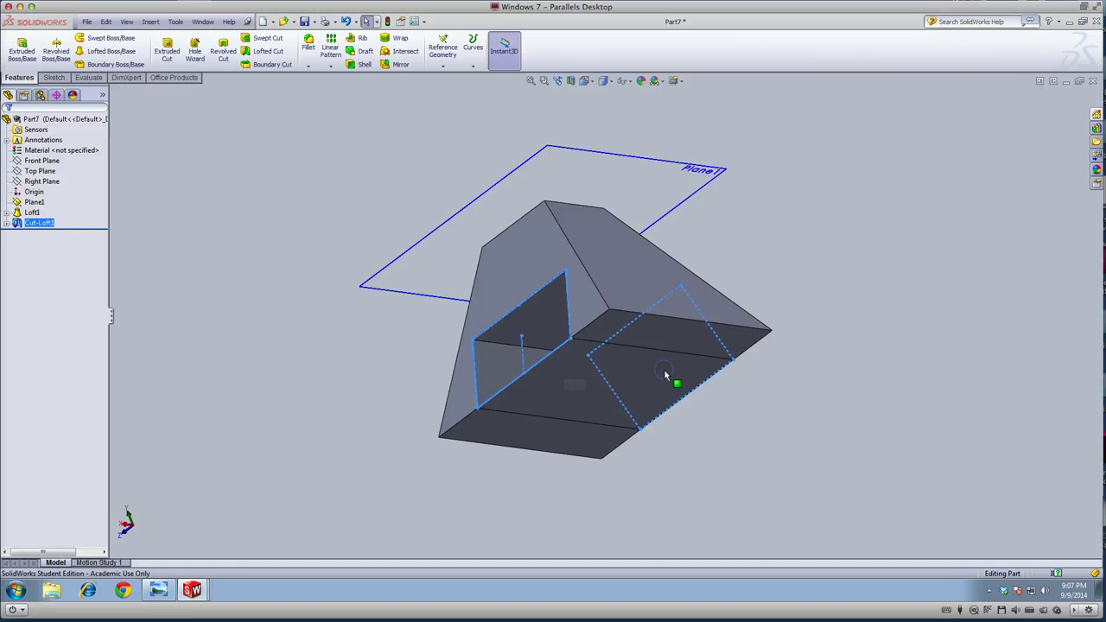
pyautogui.press('space')
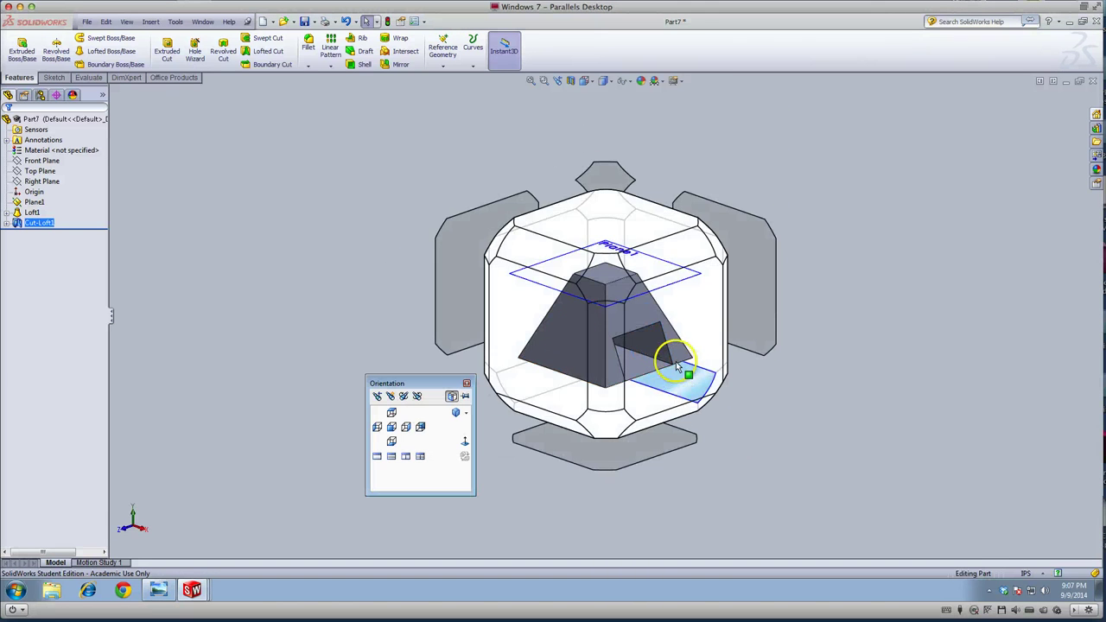
pyautogui.click(715, 365)
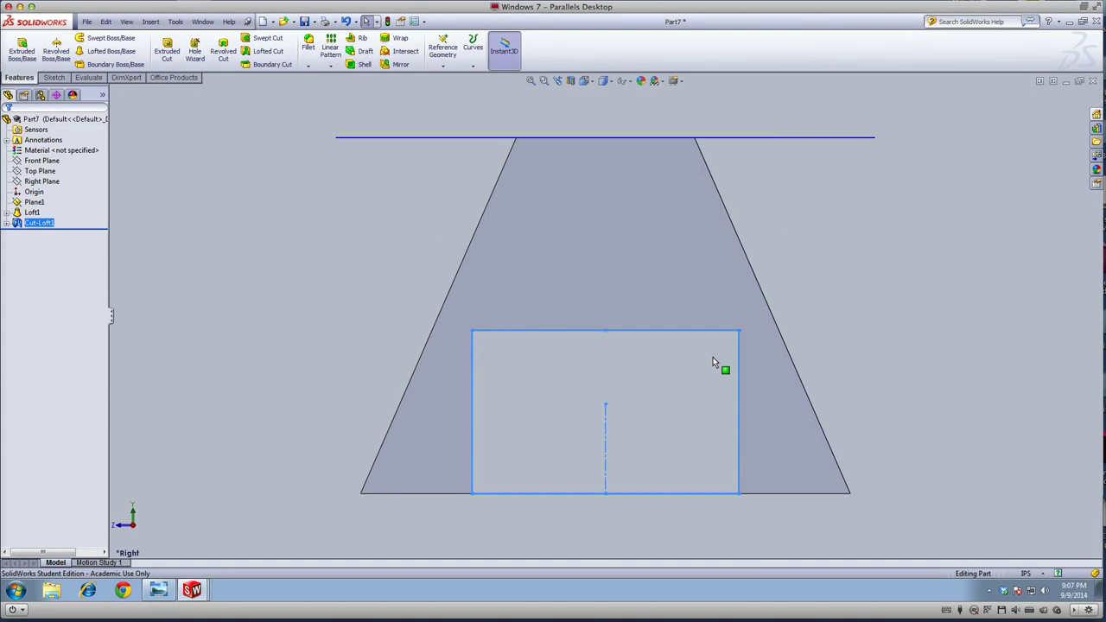
pyautogui.press('space')
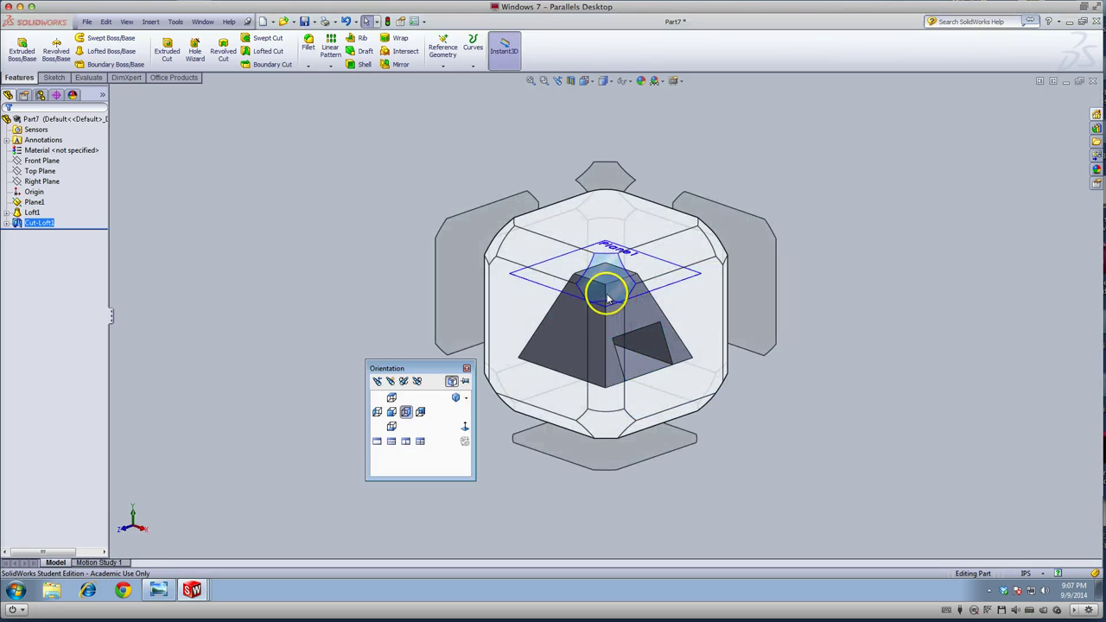
pyautogui.click(602, 296)
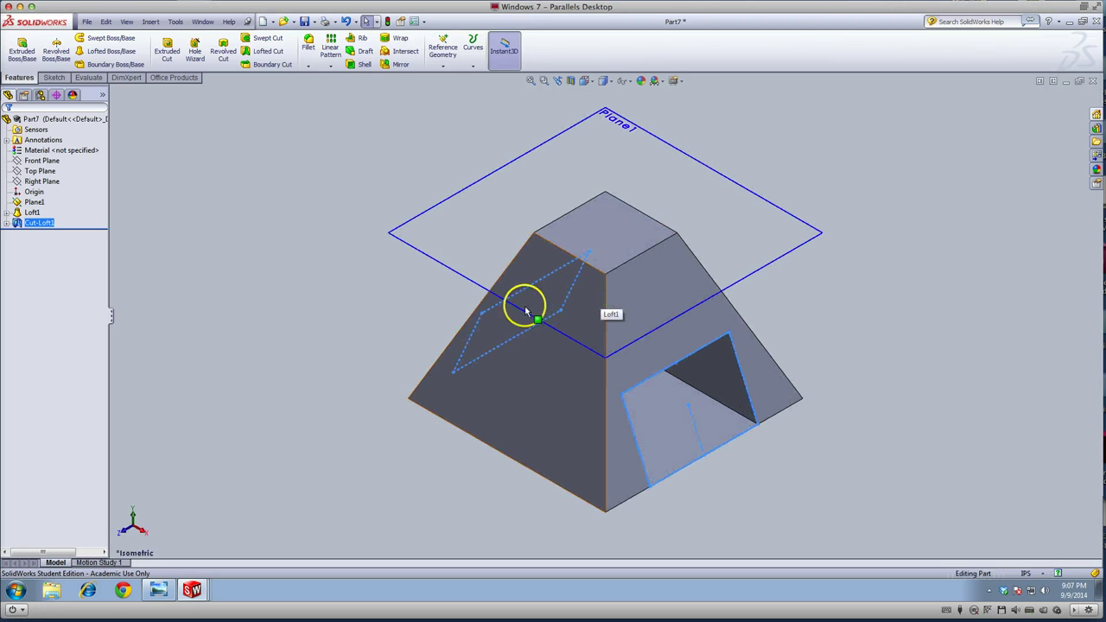